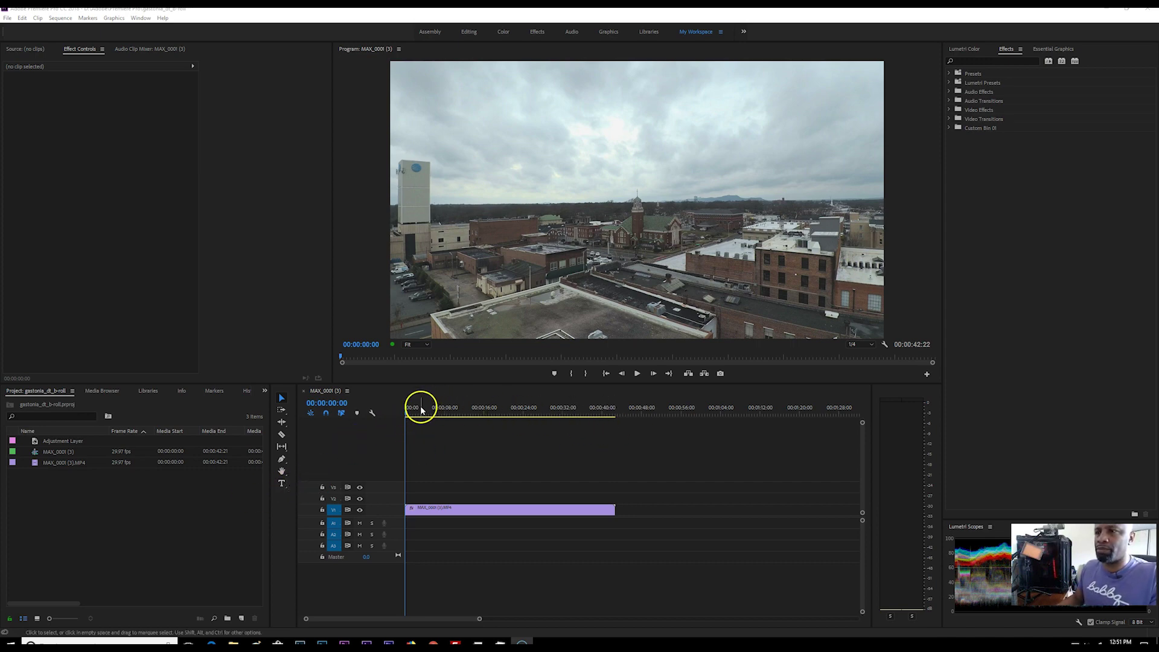
Play the drone footage from about ten seconds in to watch the shimmering.
{"action": "left_click_drag", "start_coordinate": [408, 417], "coordinate": [459, 425]}
{"action": "left_click", "coordinate": [637, 373]}
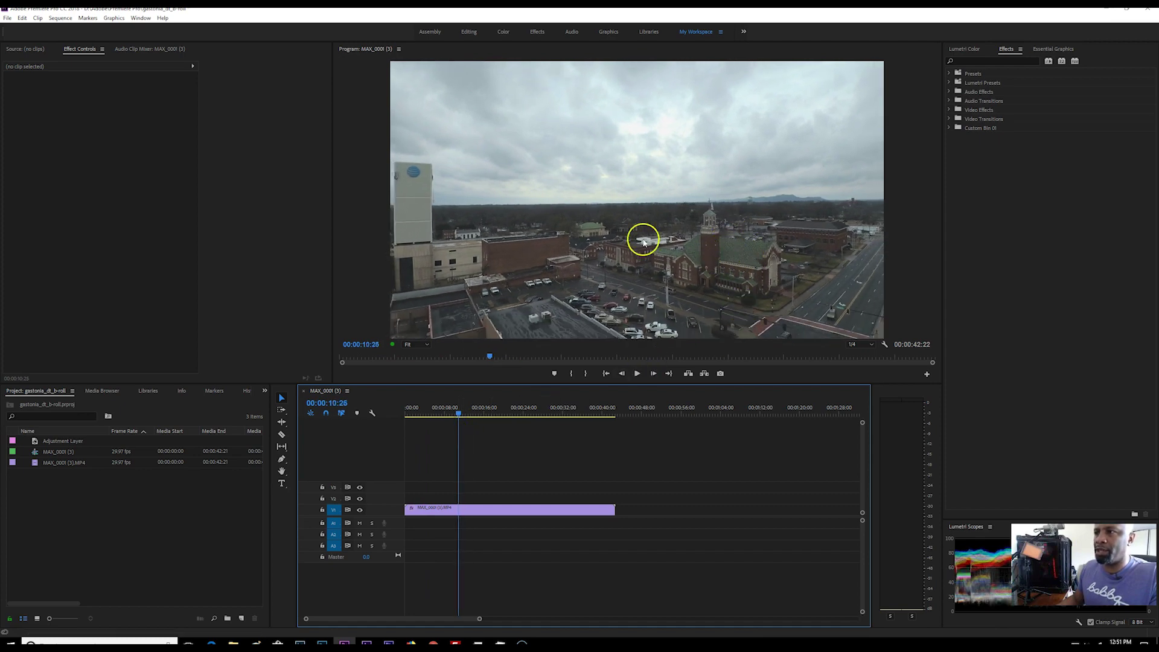
{"action": "left_click", "coordinate": [637, 375]}
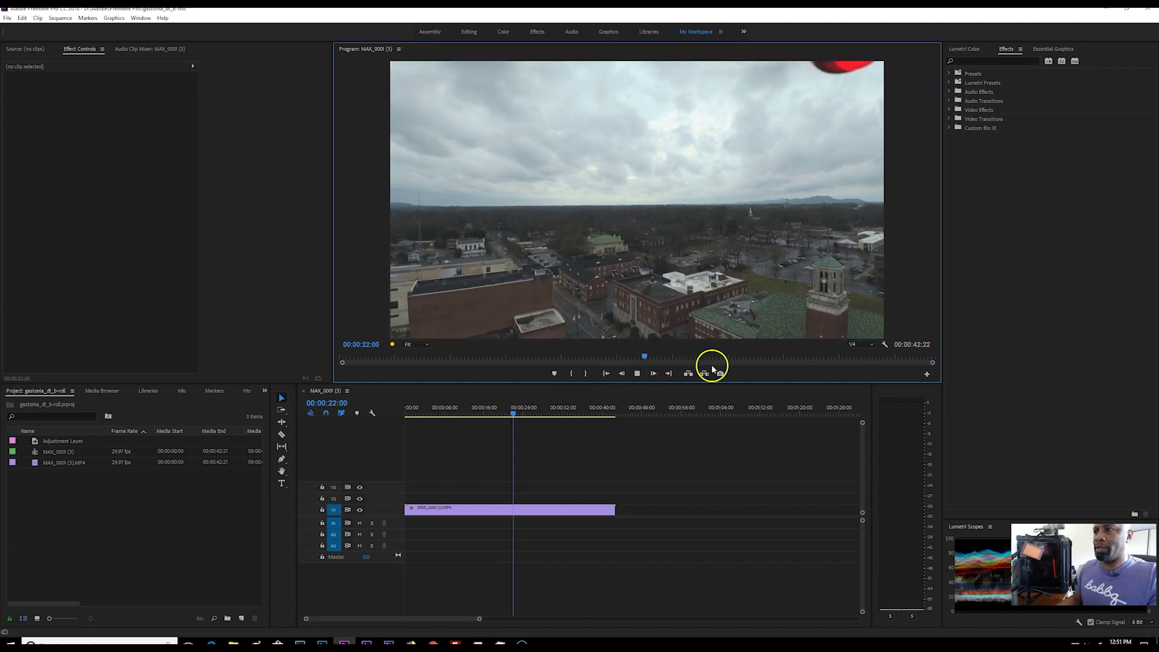
{"action": "left_click", "coordinate": [655, 369]}
{"action": "left_click_drag", "start_coordinate": [518, 409], "coordinate": [405, 419]}
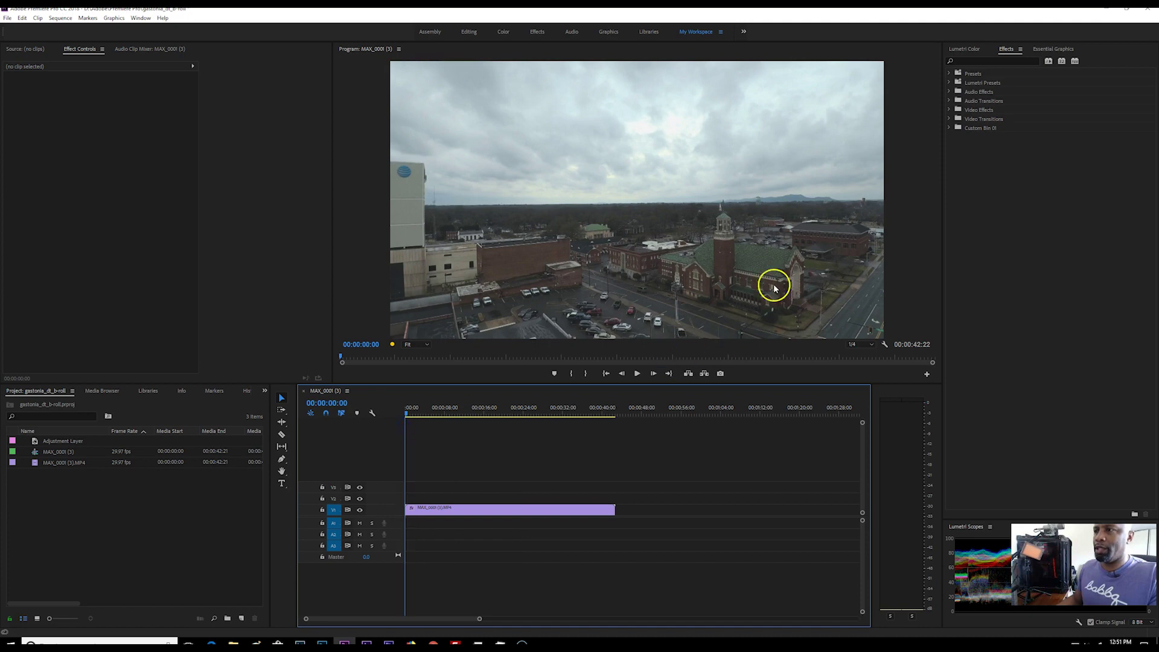
{"action": "left_click", "coordinate": [638, 374]}
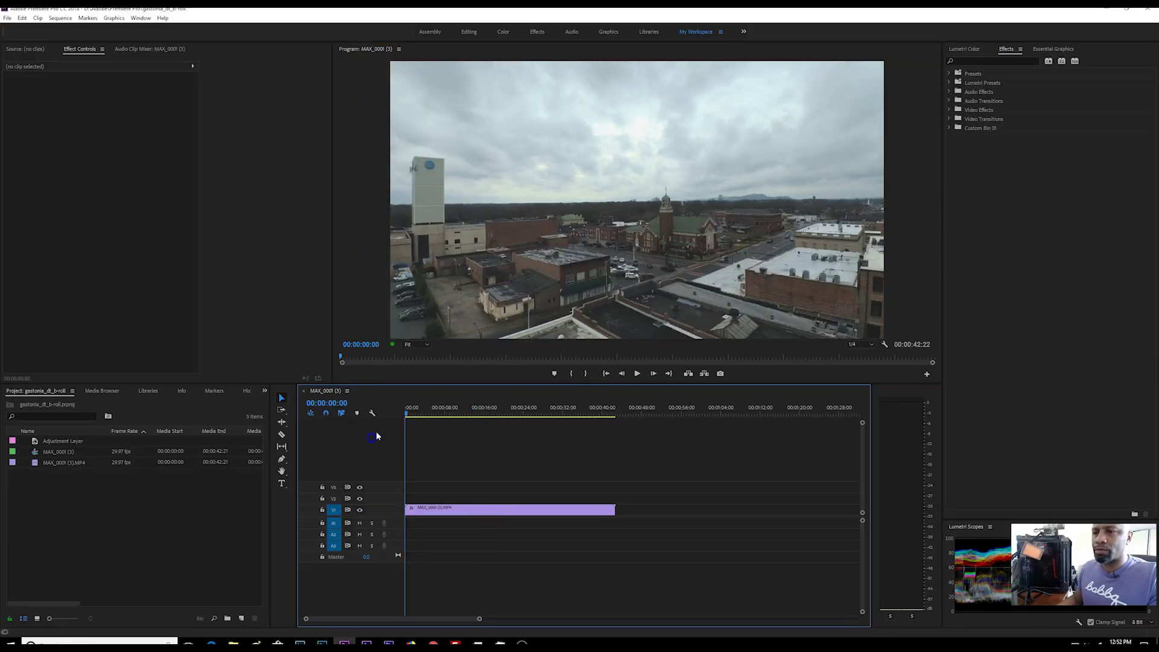
Create a 3840×2160 adjustment layer on V4 above the drone clip, trimmed to its end.
{"action": "left_click", "coordinate": [243, 617]}
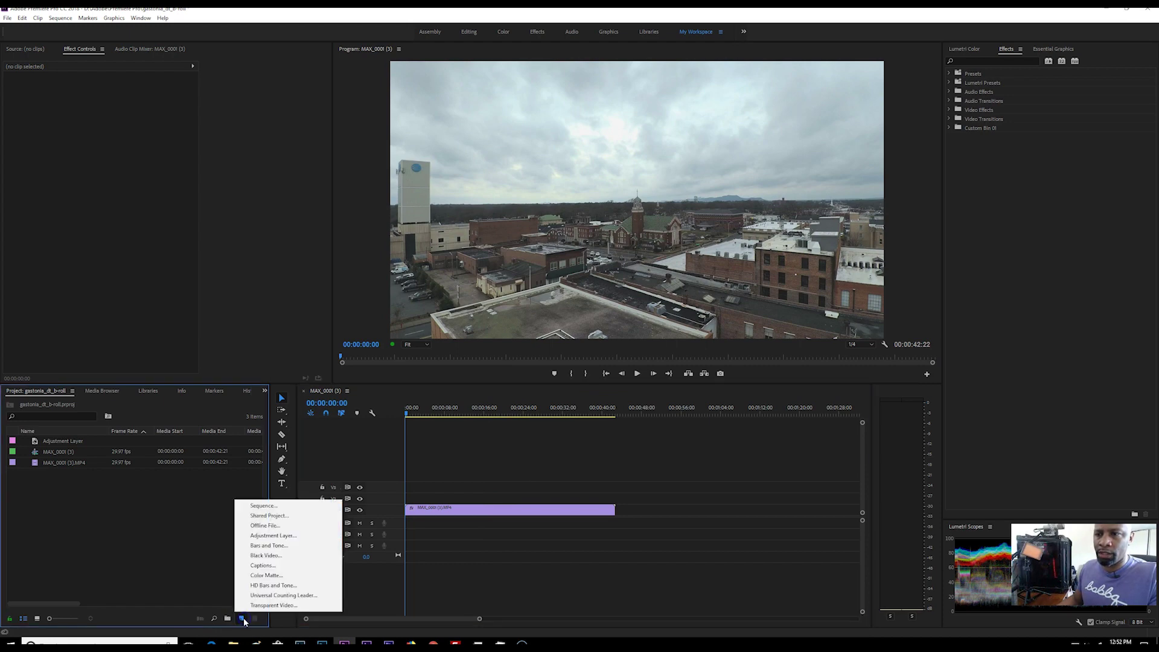
{"action": "left_click", "coordinate": [263, 536]}
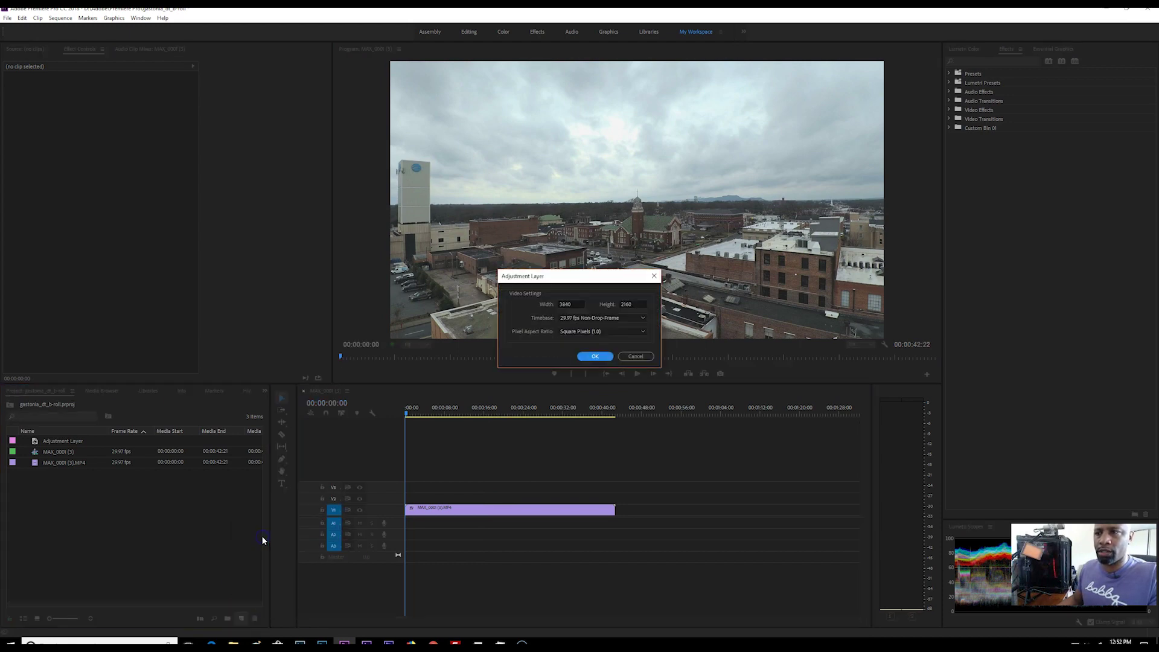
{"action": "left_click", "coordinate": [597, 357]}
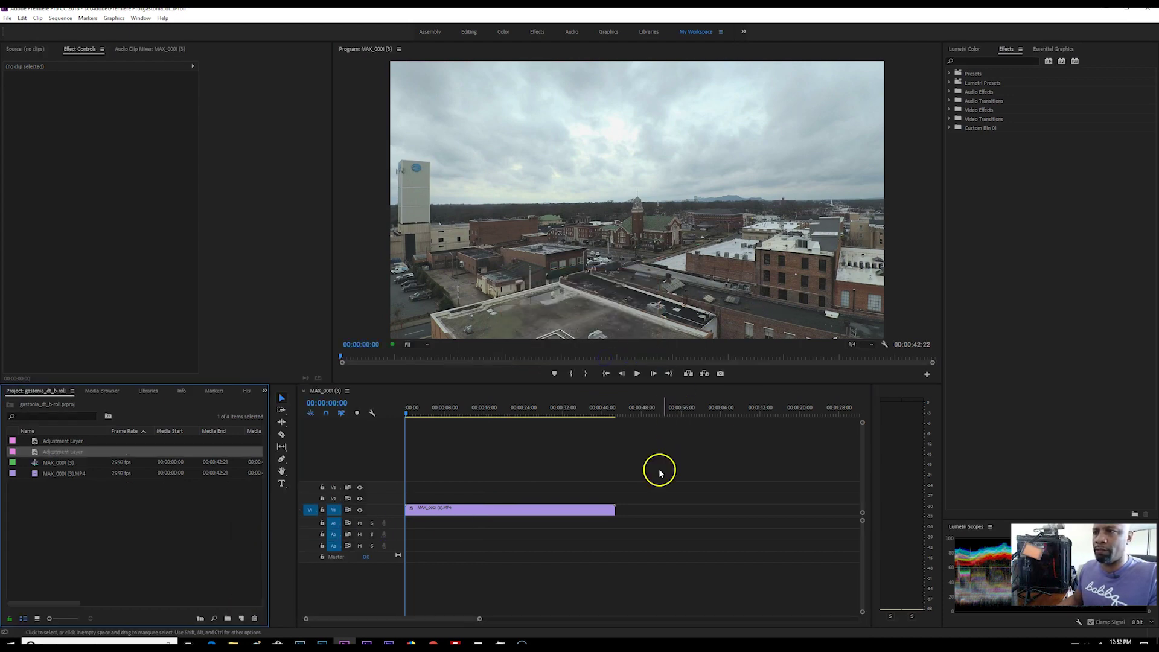
{"action": "left_click", "coordinate": [82, 513]}
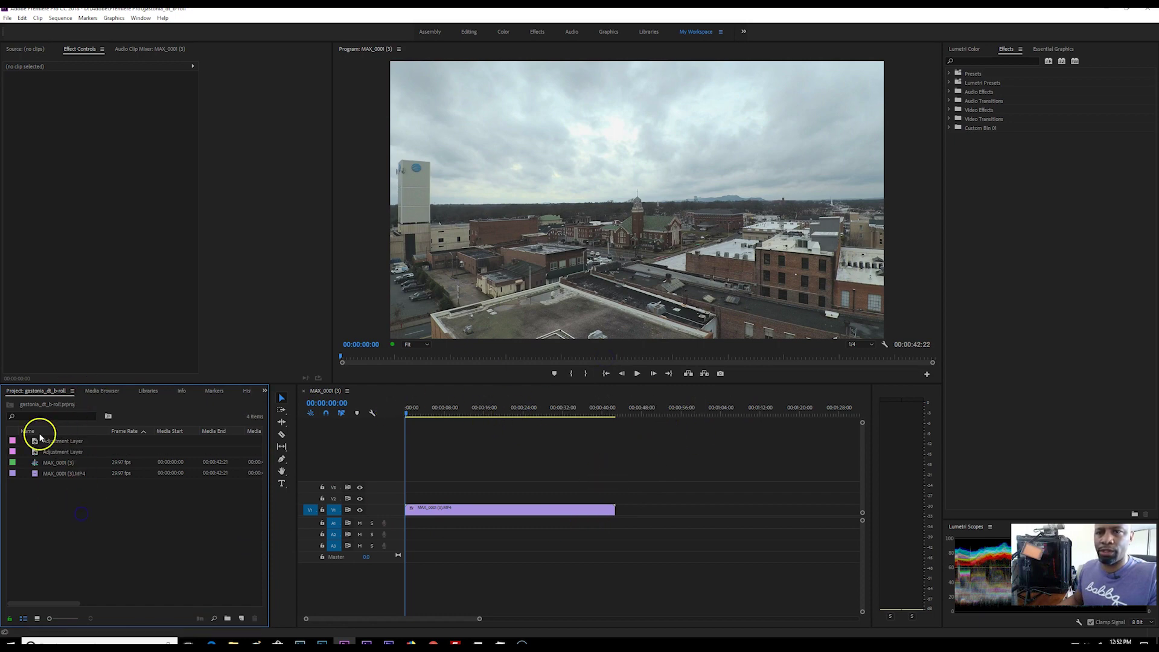
{"action": "left_click_drag", "start_coordinate": [38, 452], "coordinate": [616, 477]}
{"action": "left_click", "coordinate": [447, 451]}
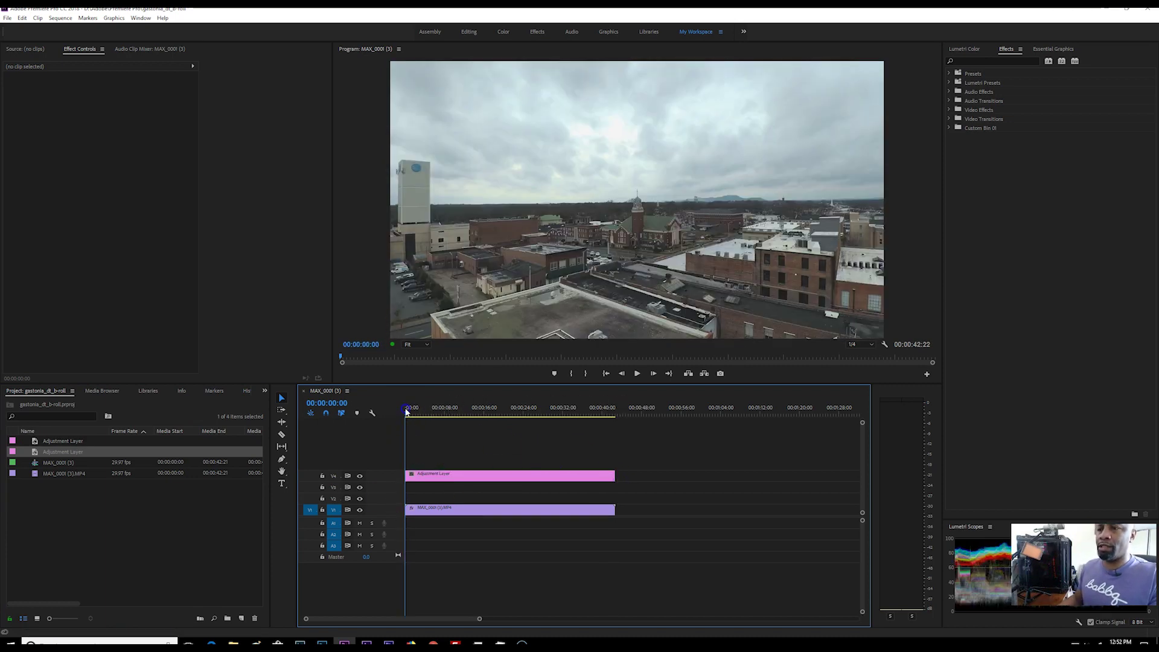
{"action": "left_click_drag", "start_coordinate": [406, 412], "coordinate": [412, 412]}
{"action": "left_click", "coordinate": [444, 477]}
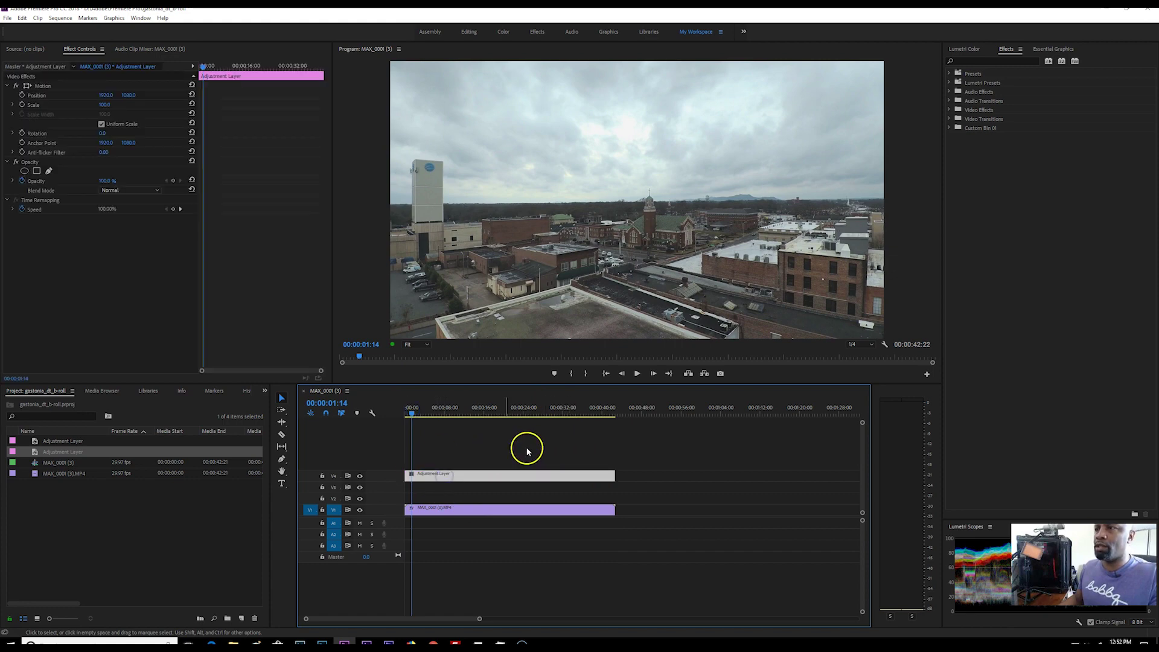
Search effects for 'sharp' and apply Gaussian Blur and Sharpen to the adjustment layer.
{"action": "left_click", "coordinate": [973, 61]}
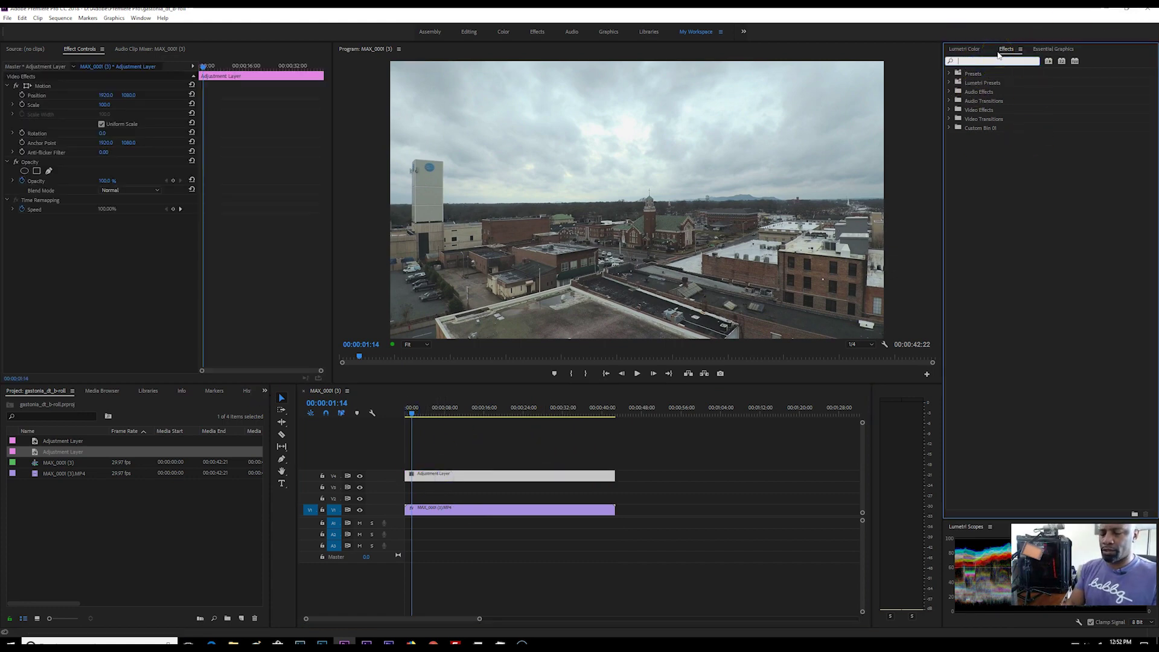
{"action": "type", "text": "sharp"}
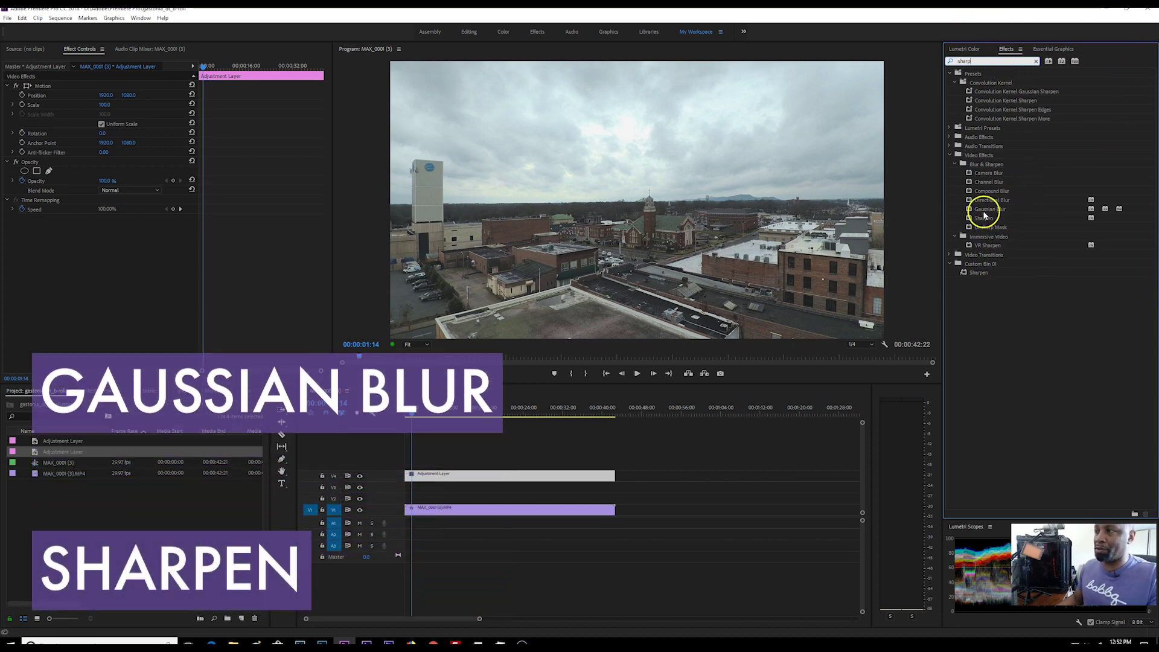
{"action": "left_click_drag", "start_coordinate": [988, 211], "coordinate": [420, 475]}
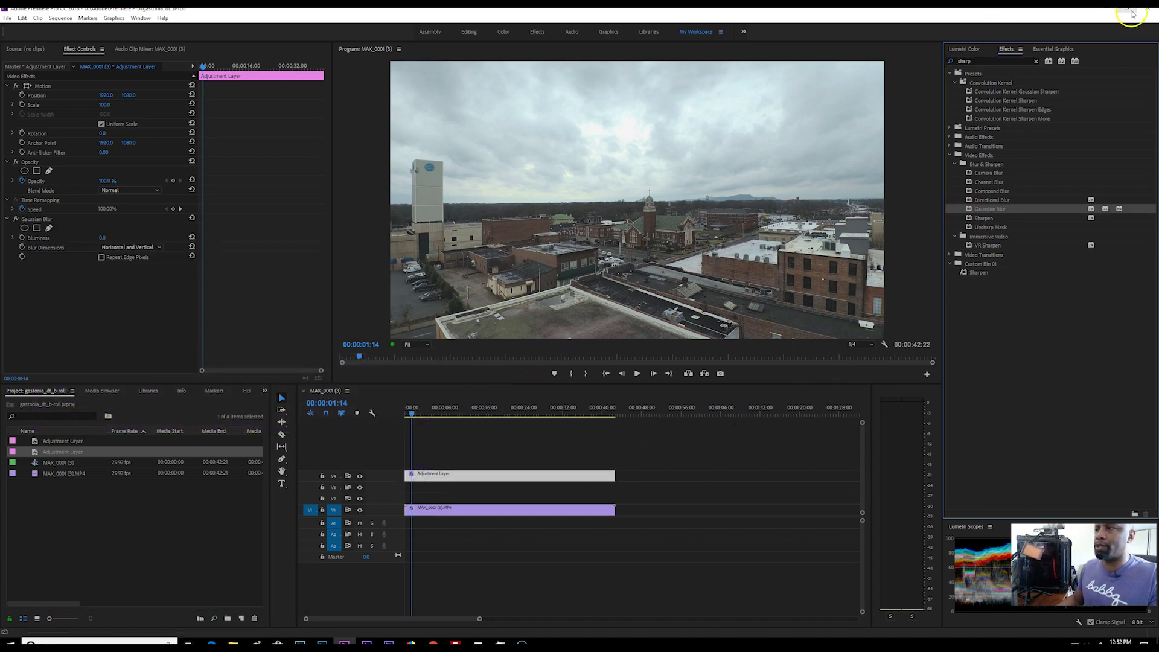
{"action": "left_click_drag", "start_coordinate": [988, 219], "coordinate": [435, 477]}
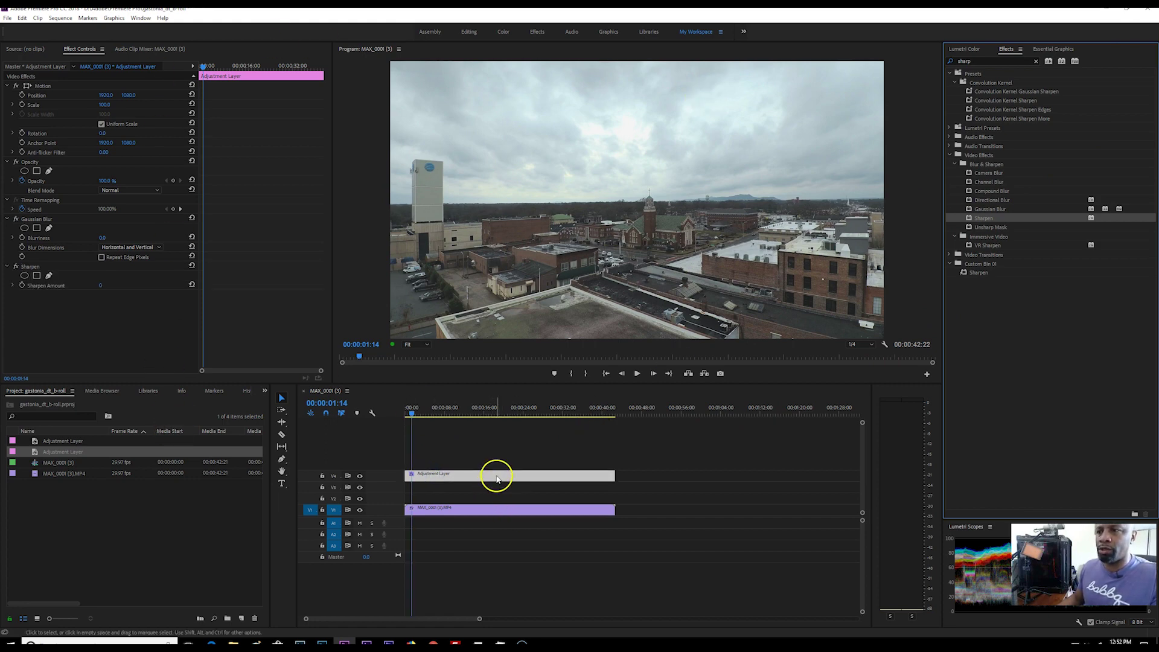
Select the adjustment layer, expand its Gaussian Blur settings, and preview the footage.
{"action": "left_click", "coordinate": [494, 473]}
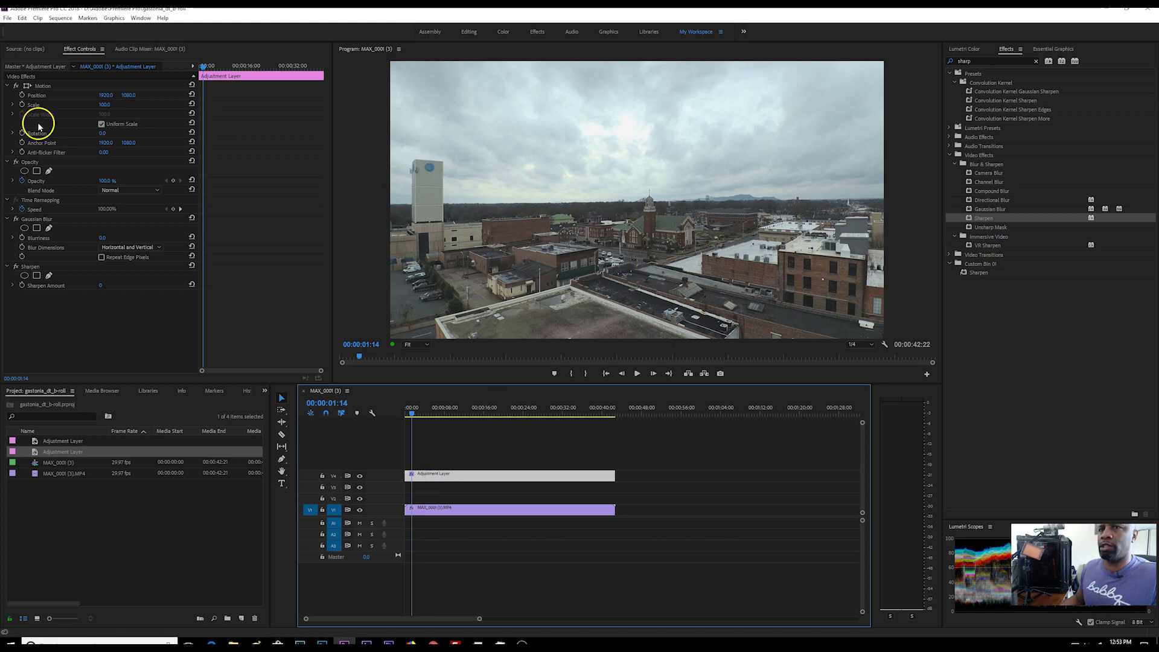
{"action": "left_click", "coordinate": [35, 221]}
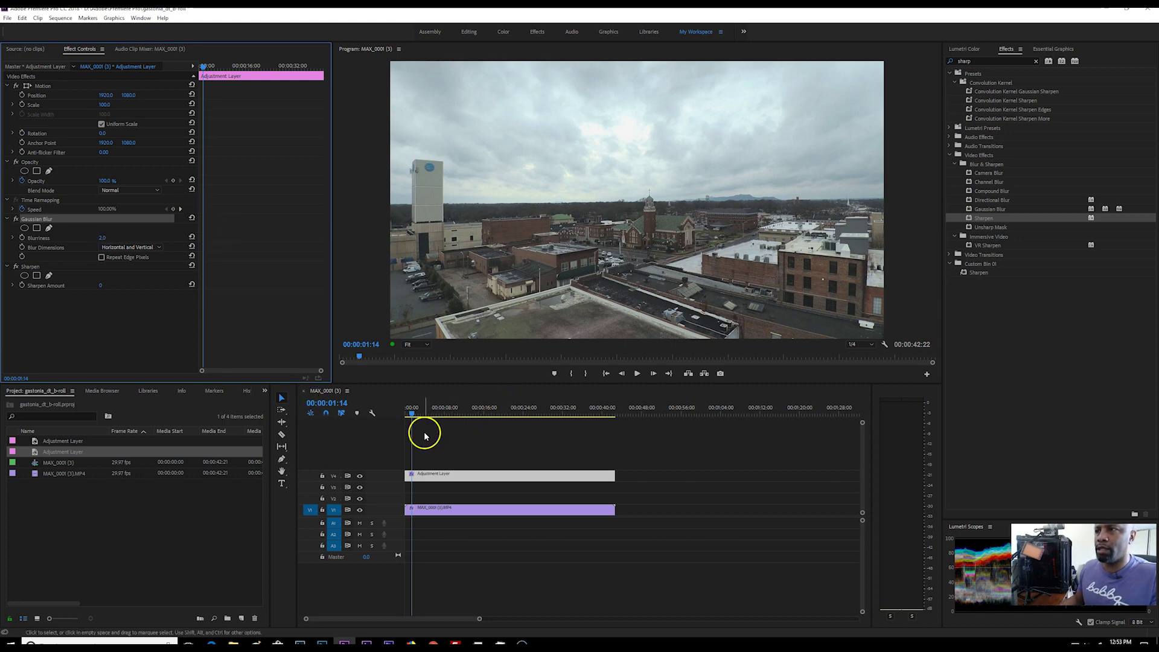
{"action": "key", "text": "space"}
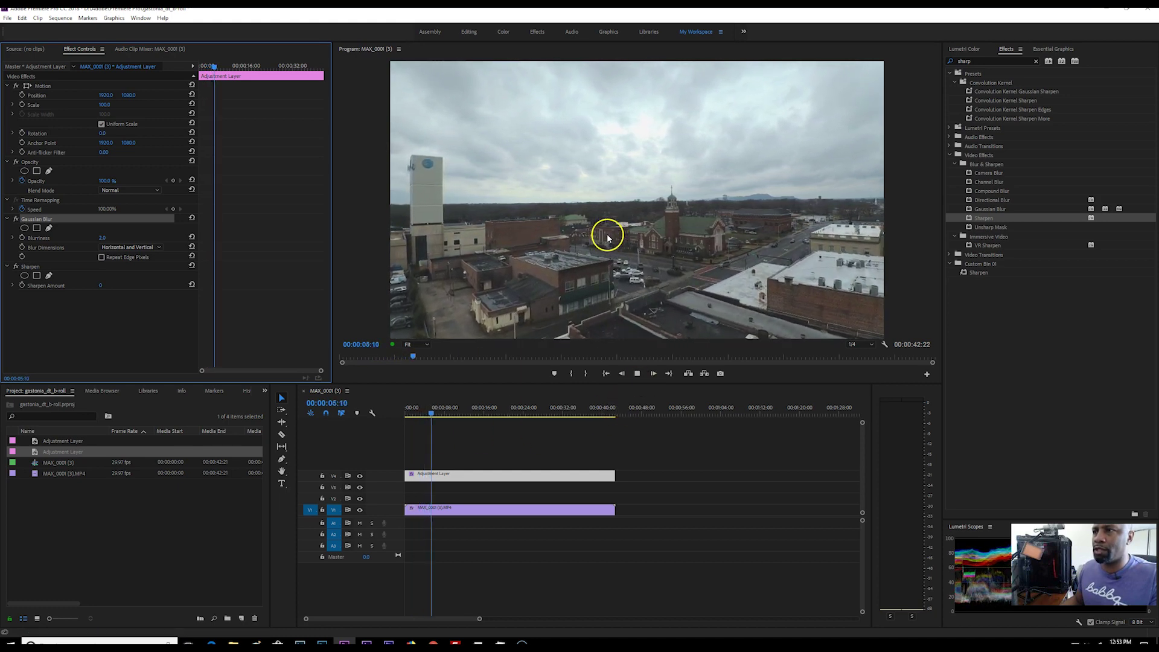
{"action": "key", "text": "space"}
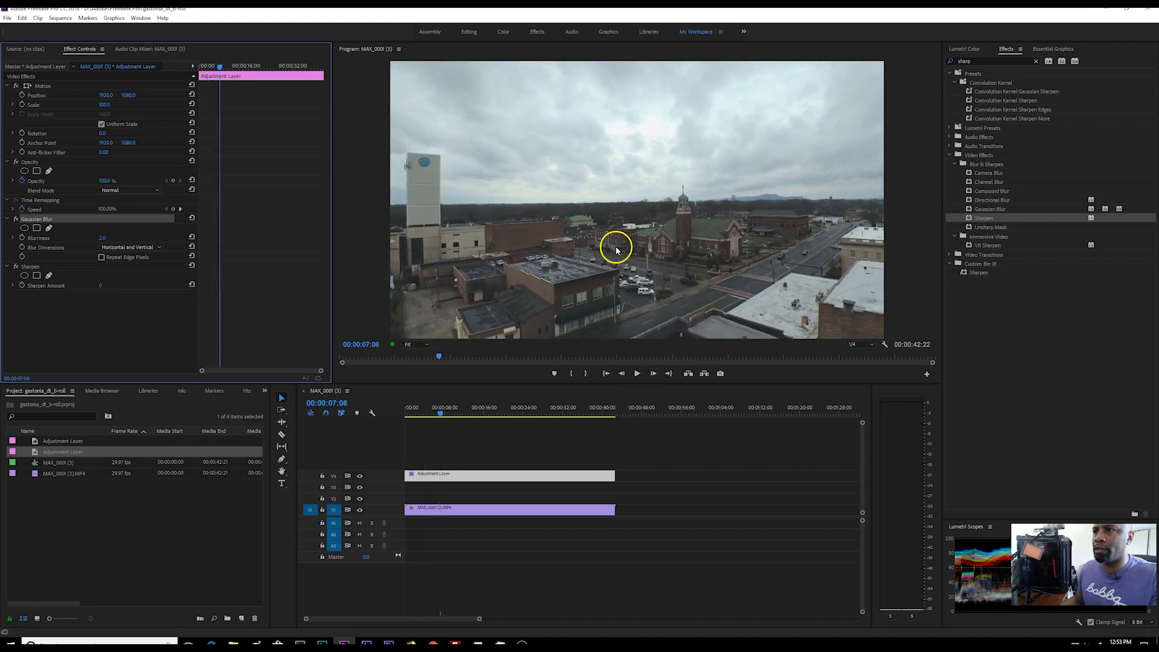
{"action": "left_click", "coordinate": [102, 238]}
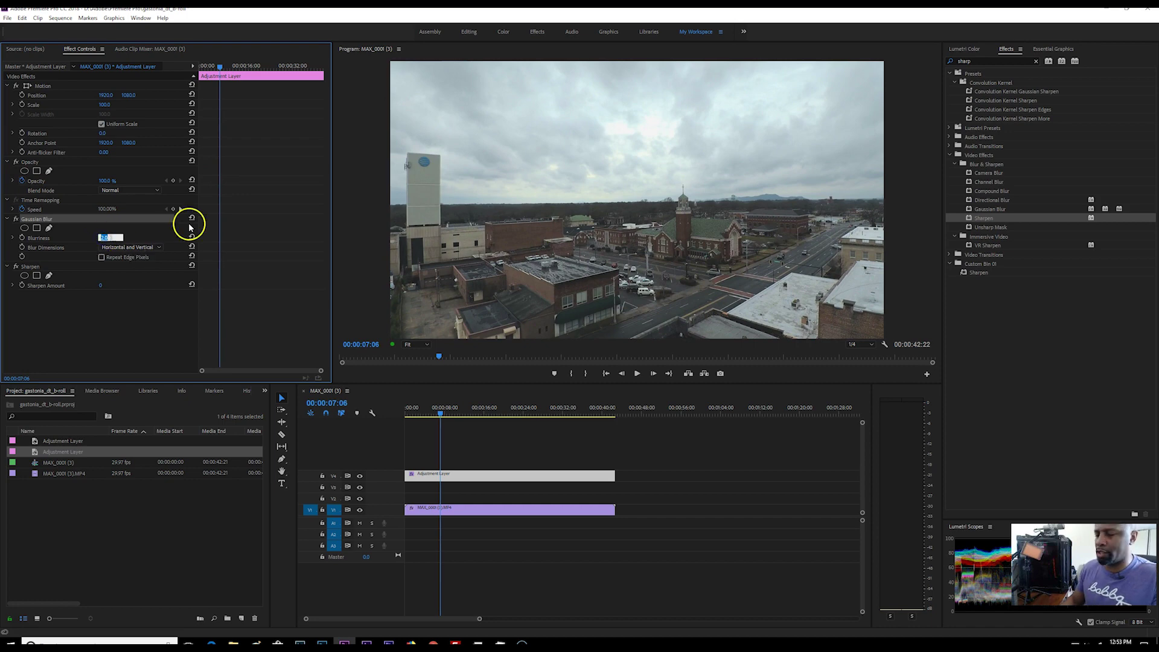
{"action": "key", "text": "space"}
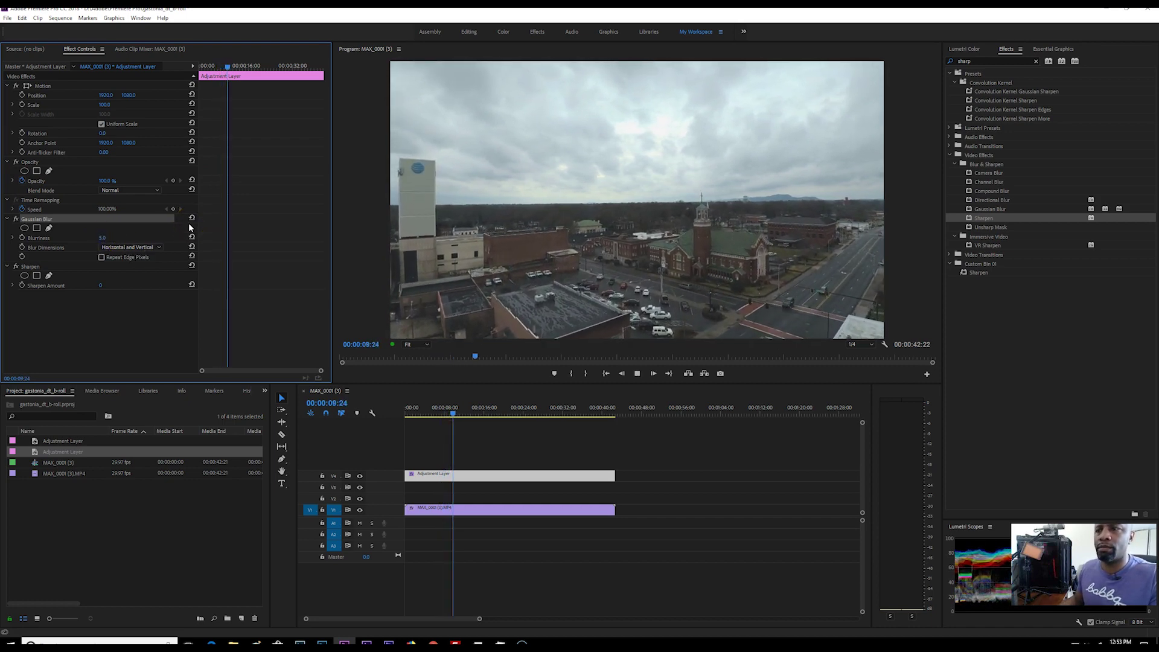
{"action": "left_click", "coordinate": [26, 158]}
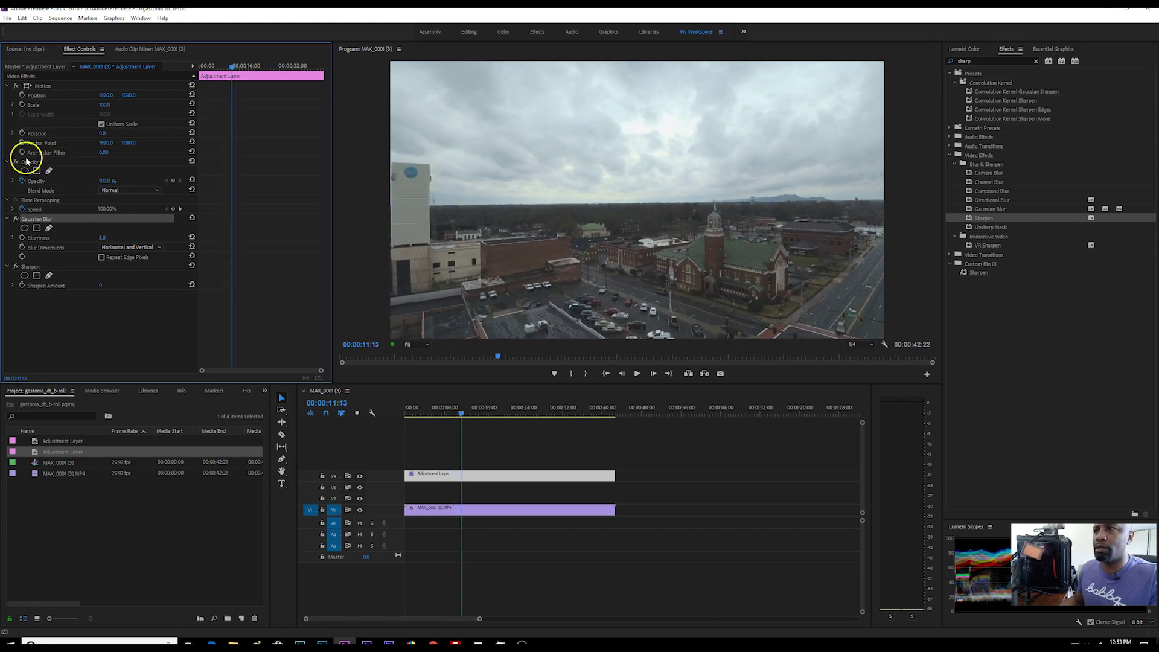
Set Gaussian Blur Blurriness to 8.0 and replay the footage from the start.
{"action": "left_click", "coordinate": [84, 261]}
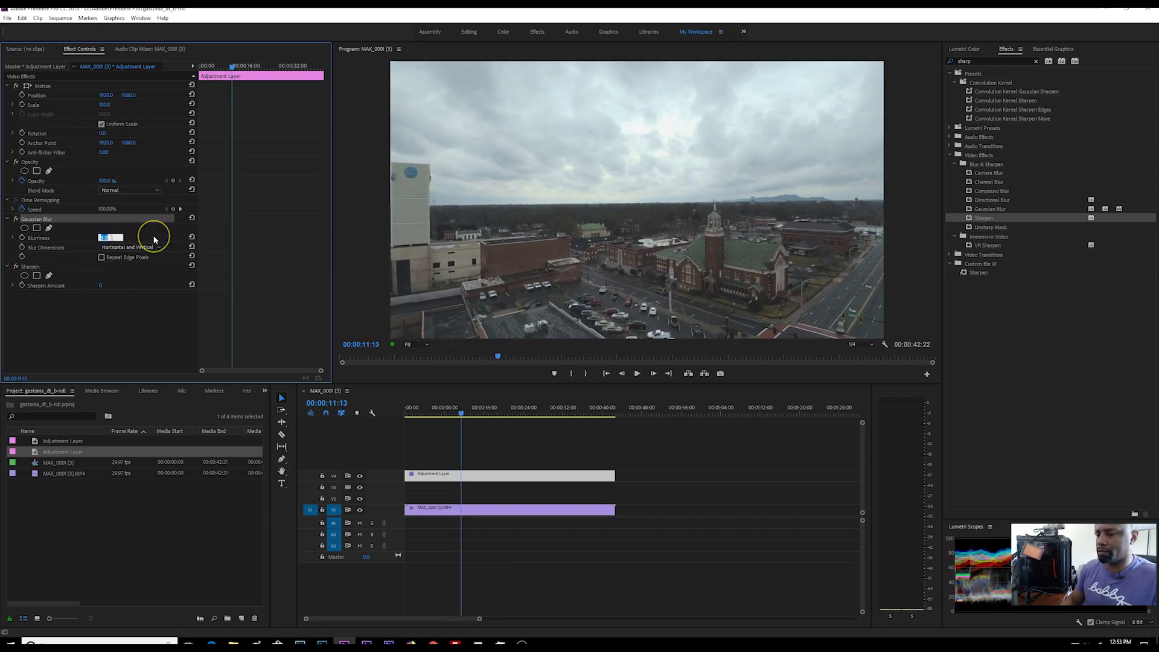
{"action": "type", "text": "8"}
{"action": "key", "text": "Return"}
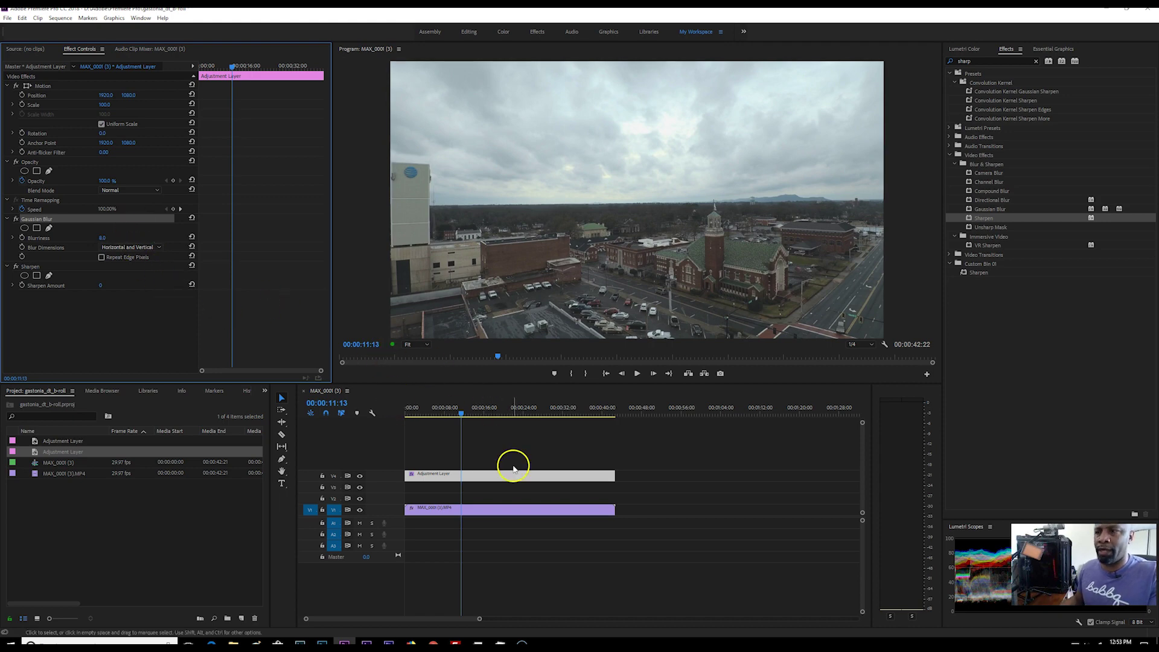
{"action": "key", "text": "space"}
{"action": "left_click_drag", "start_coordinate": [466, 415], "coordinate": [409, 415]}
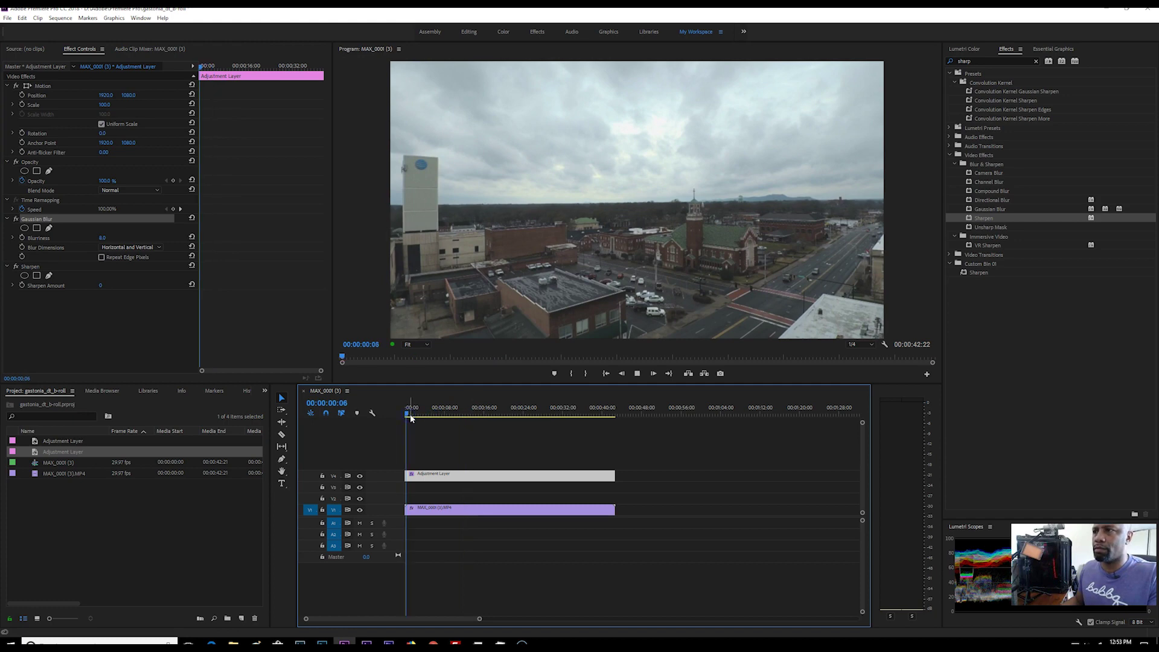
{"action": "left_click", "coordinate": [493, 455]}
{"action": "key", "text": "space"}
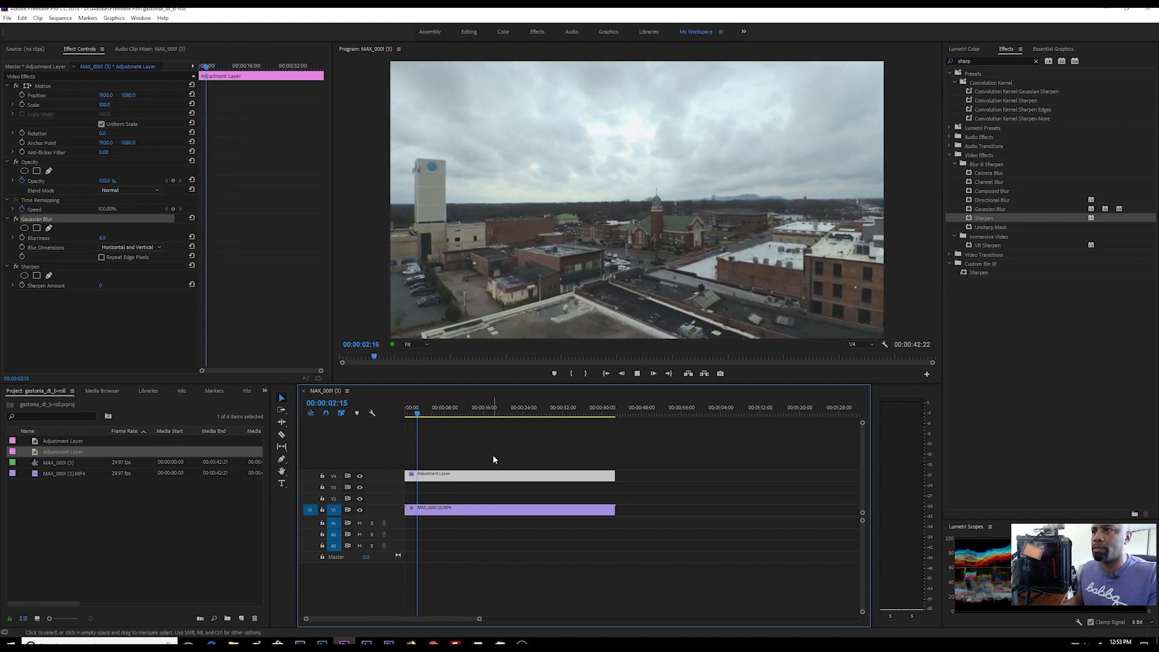
{"action": "left_click", "coordinate": [643, 440]}
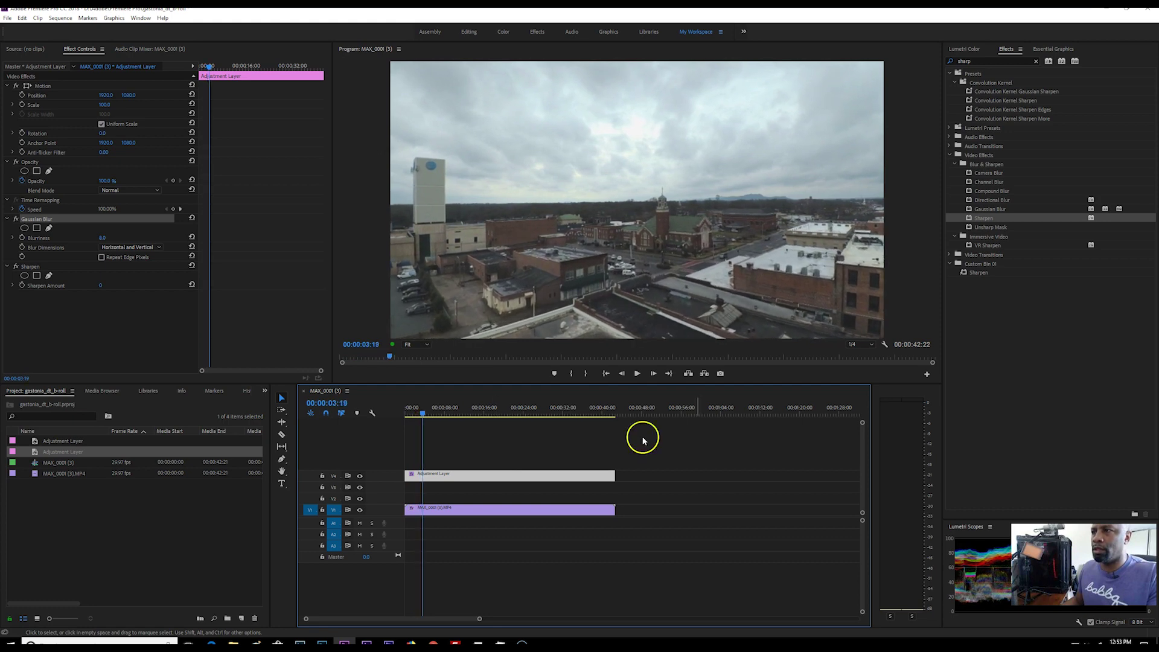
Set the Program Monitor playback resolution to Full and play the blurred footage.
{"action": "left_click", "coordinate": [871, 344]}
{"action": "left_click", "coordinate": [865, 355]}
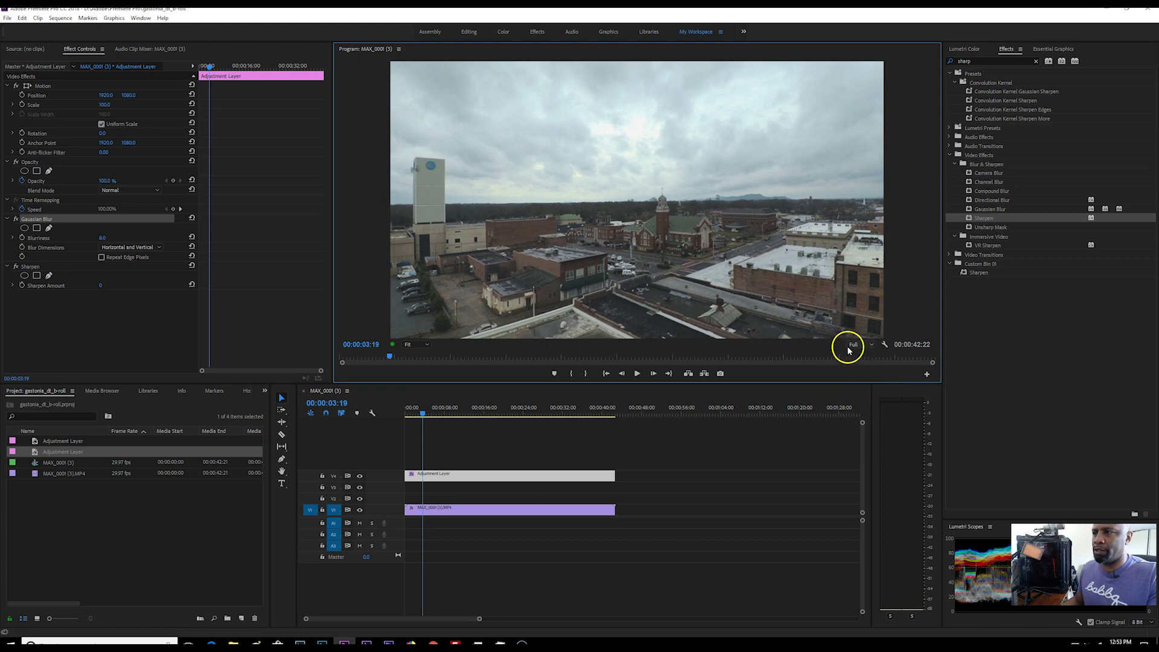
{"action": "left_click", "coordinate": [869, 346]}
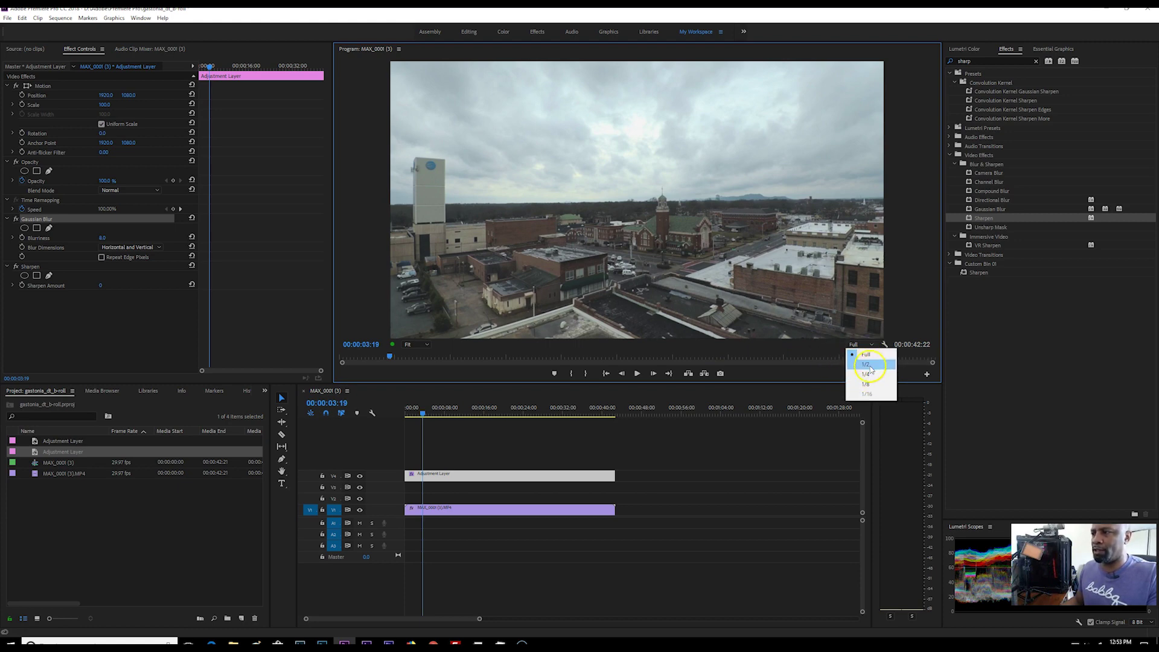
{"action": "left_click", "coordinate": [867, 356]}
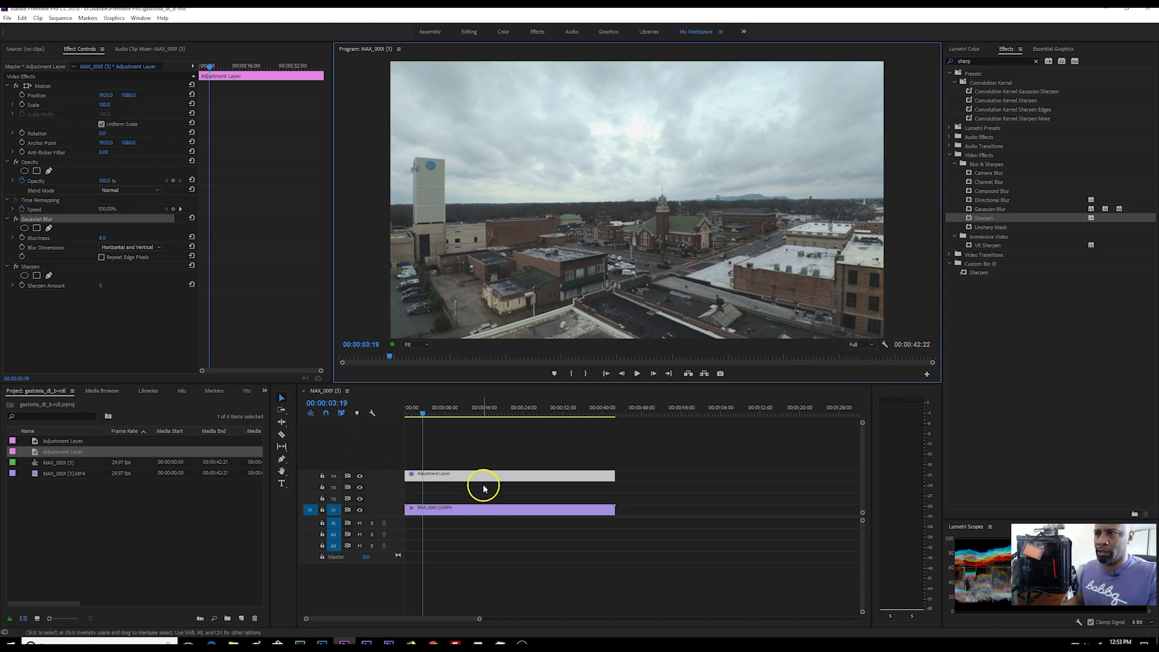
{"action": "key", "text": "space"}
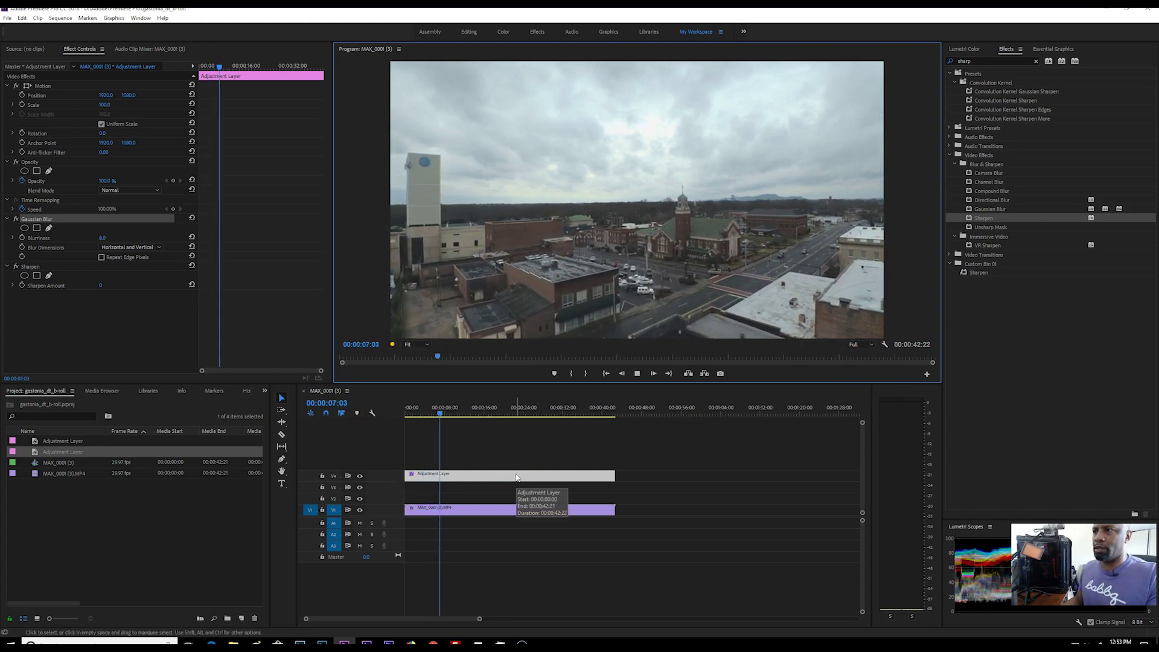
{"action": "key", "text": "space"}
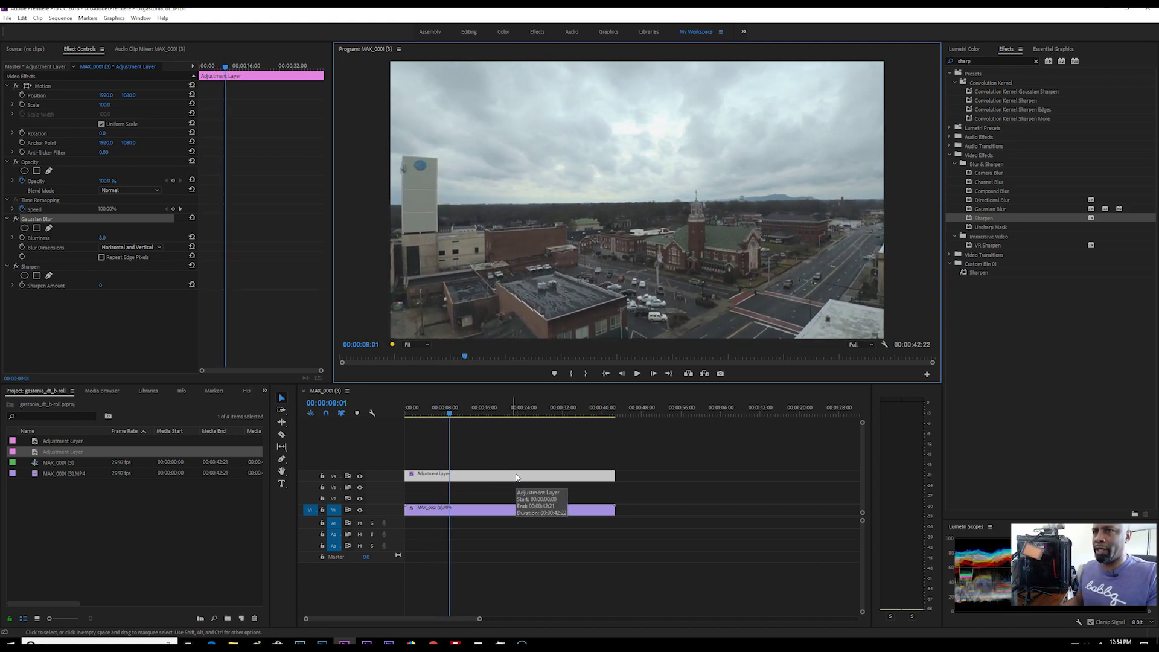
{"action": "left_click", "coordinate": [106, 237]}
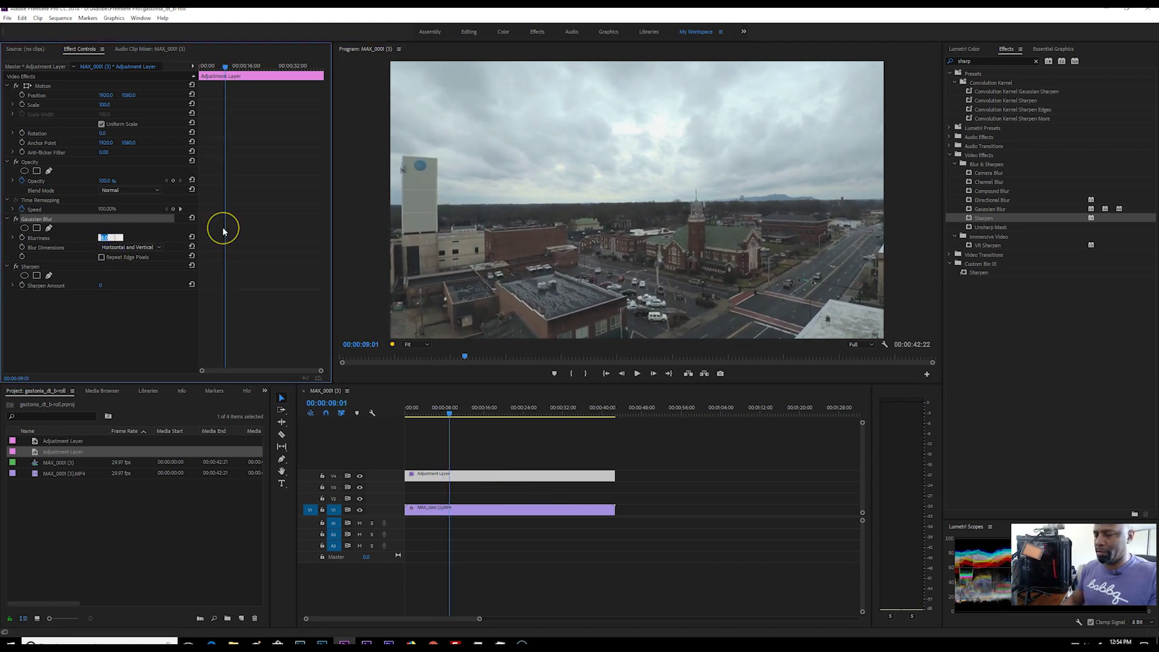
Try Blurriness 5.0 and play the sequence from the beginning.
{"action": "type", "text": "5"}
{"action": "key", "text": "Return"}
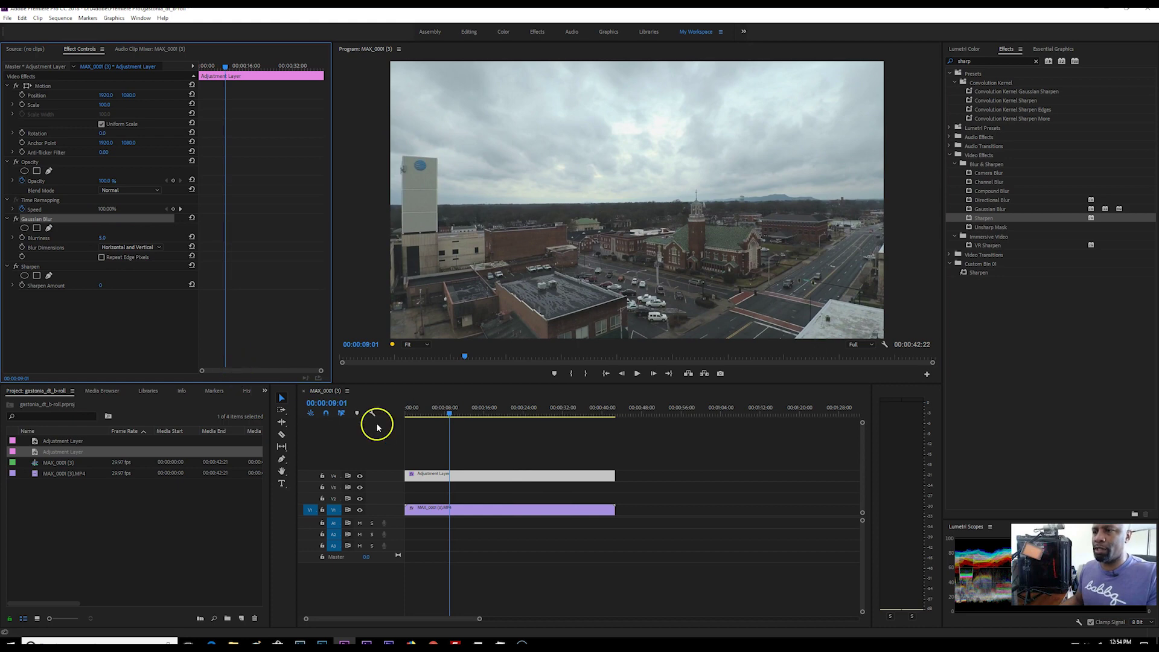
{"action": "left_click", "coordinate": [450, 410]}
{"action": "key", "text": "Home"}
{"action": "key", "text": "space"}
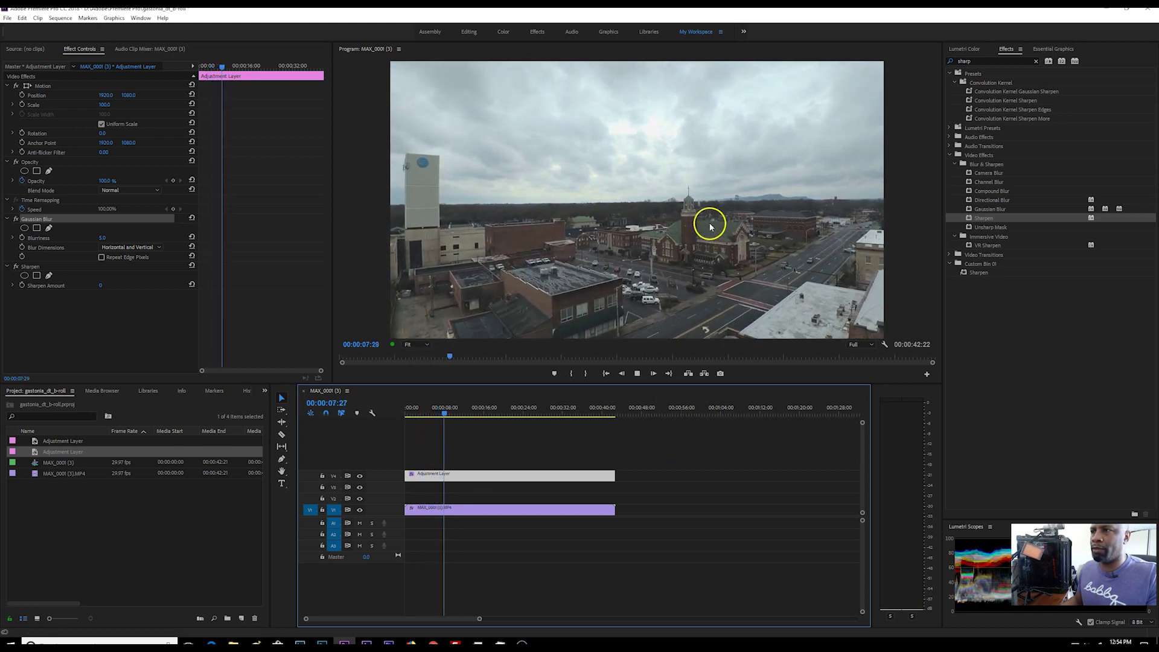
Change Blurriness to 7.0 and preview the footage from about 3 seconds in.
{"action": "left_click", "coordinate": [102, 237]}
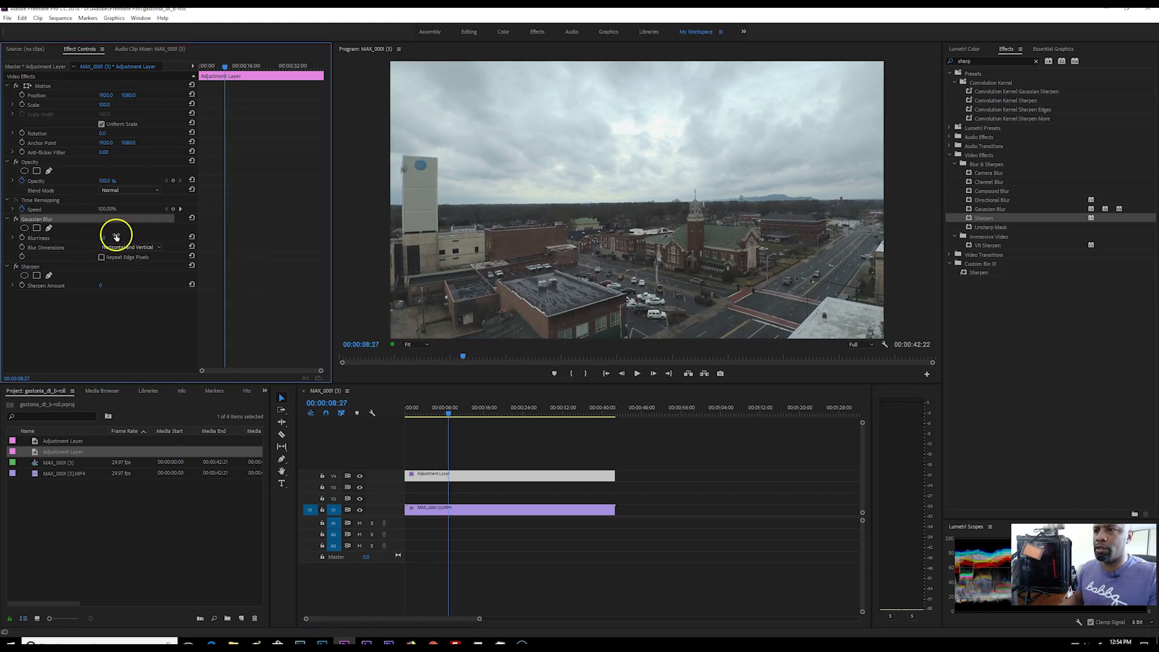
{"action": "key", "text": "Return"}
{"action": "left_click_drag", "start_coordinate": [445, 417], "coordinate": [423, 417]}
{"action": "key", "text": "space"}
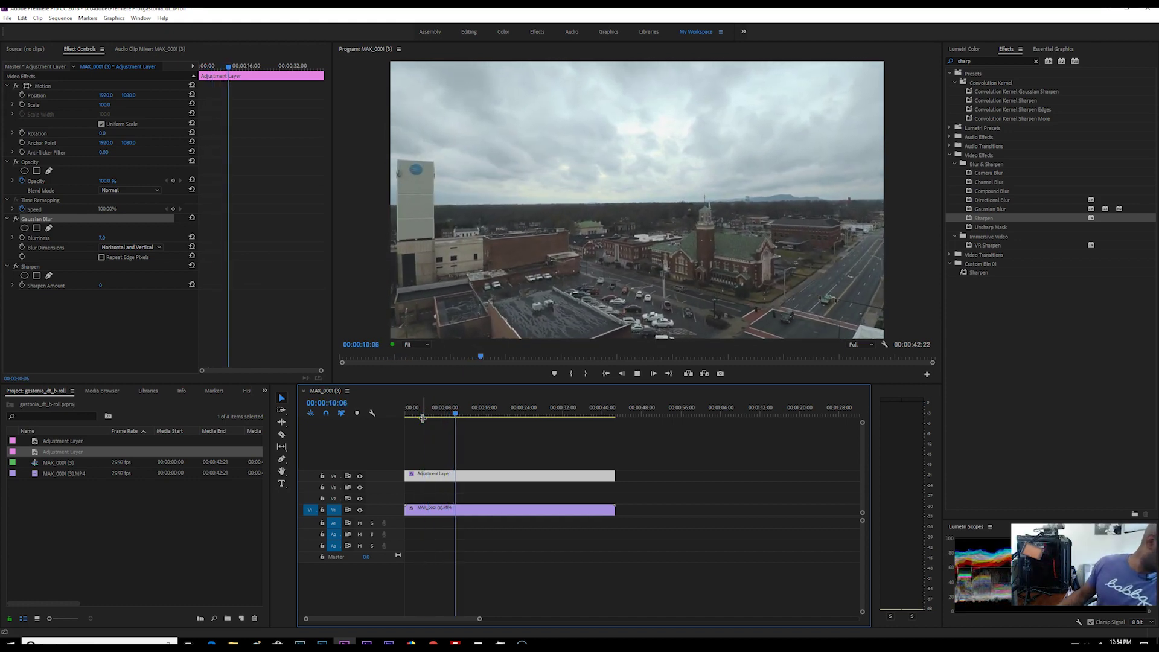
{"action": "key", "text": "space"}
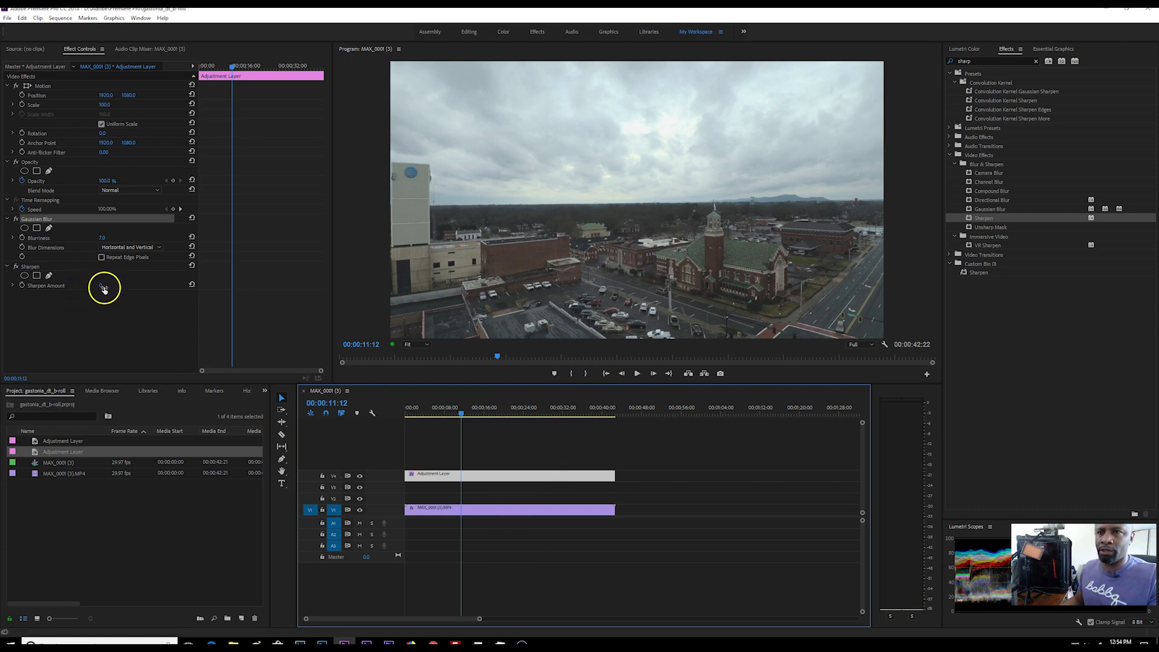
{"action": "left_click", "coordinate": [102, 288]}
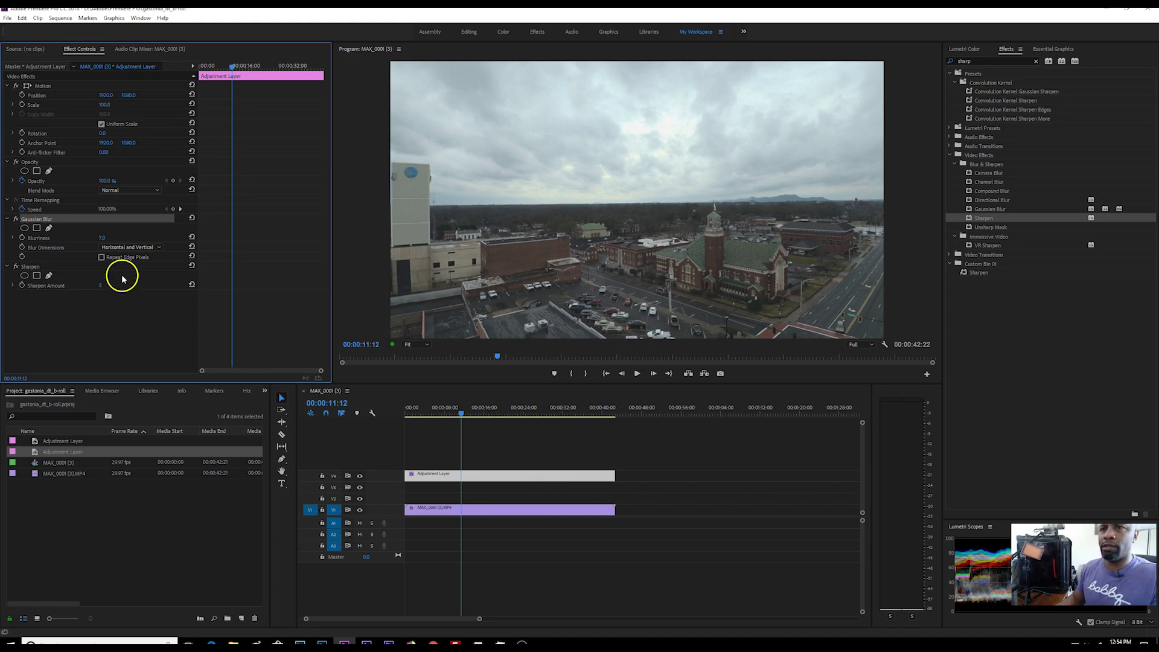
{"action": "left_click", "coordinate": [477, 422]}
{"action": "key", "text": "Home"}
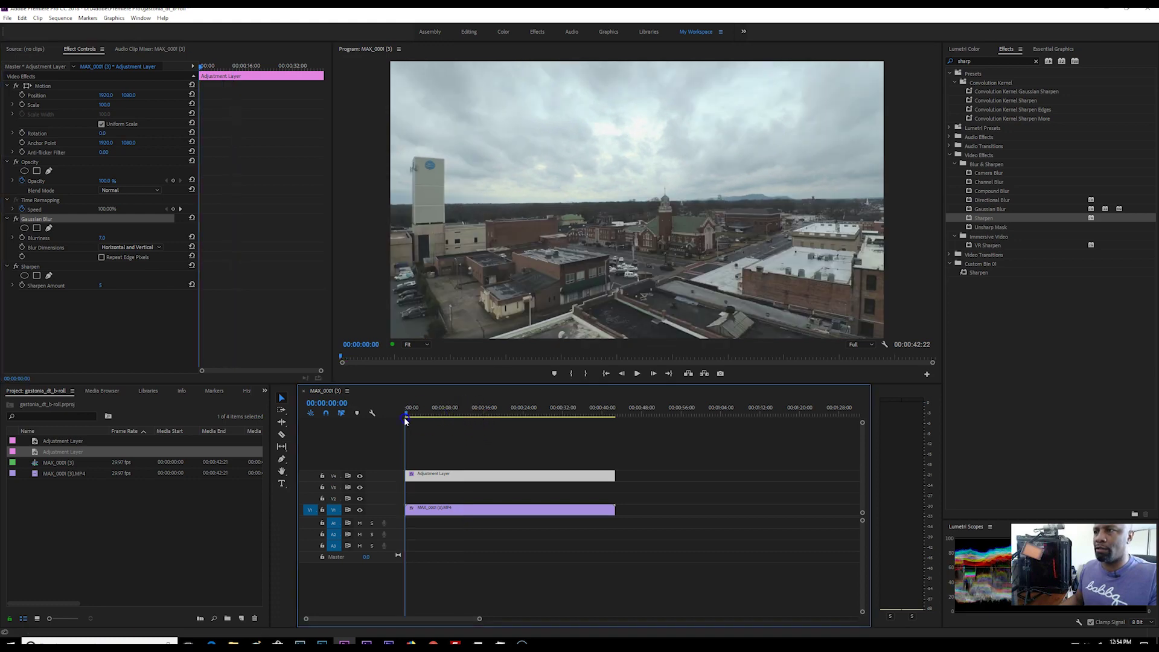
{"action": "key", "text": "space"}
{"action": "left_click", "coordinate": [560, 424]}
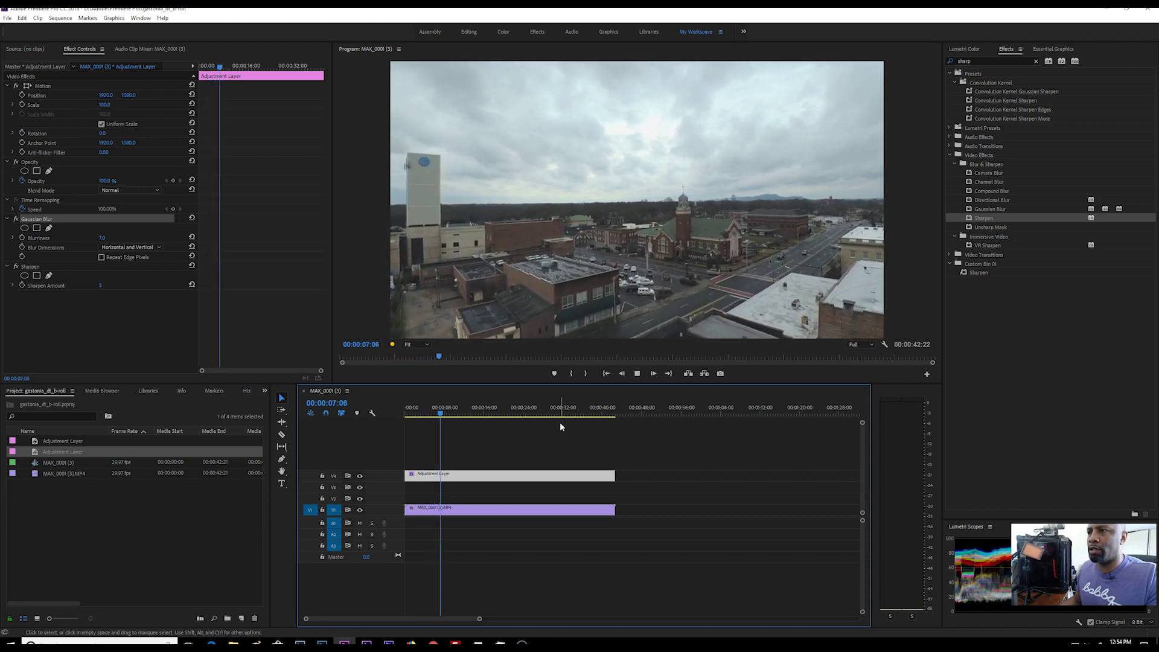
{"action": "key", "text": "space"}
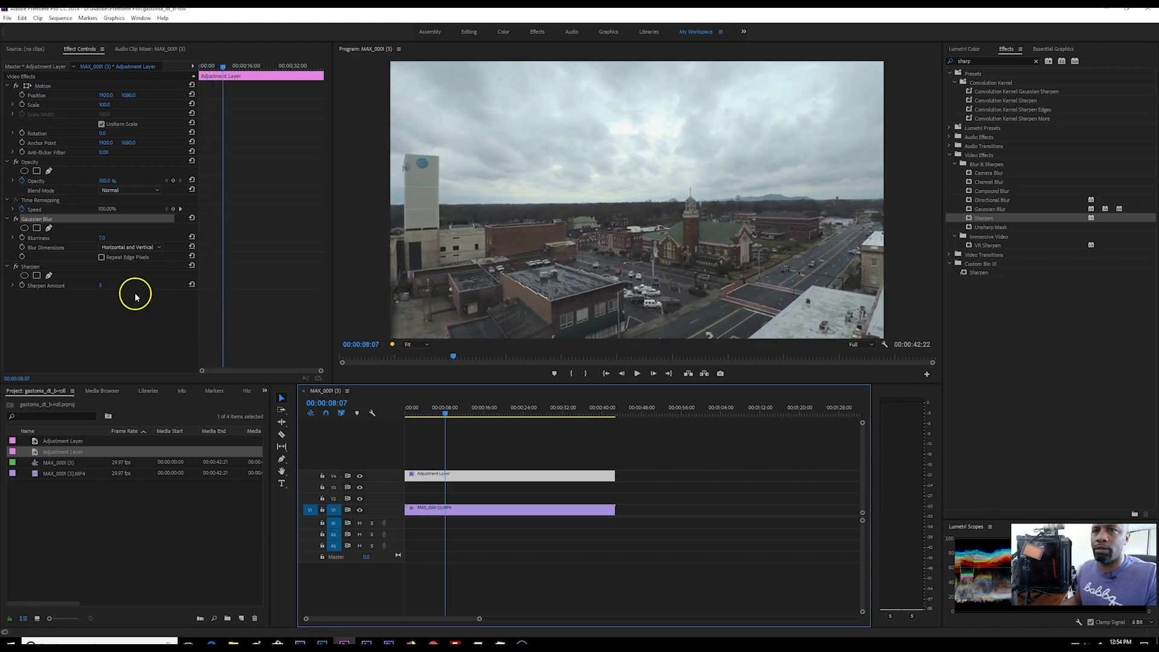
{"action": "left_click", "coordinate": [100, 285]}
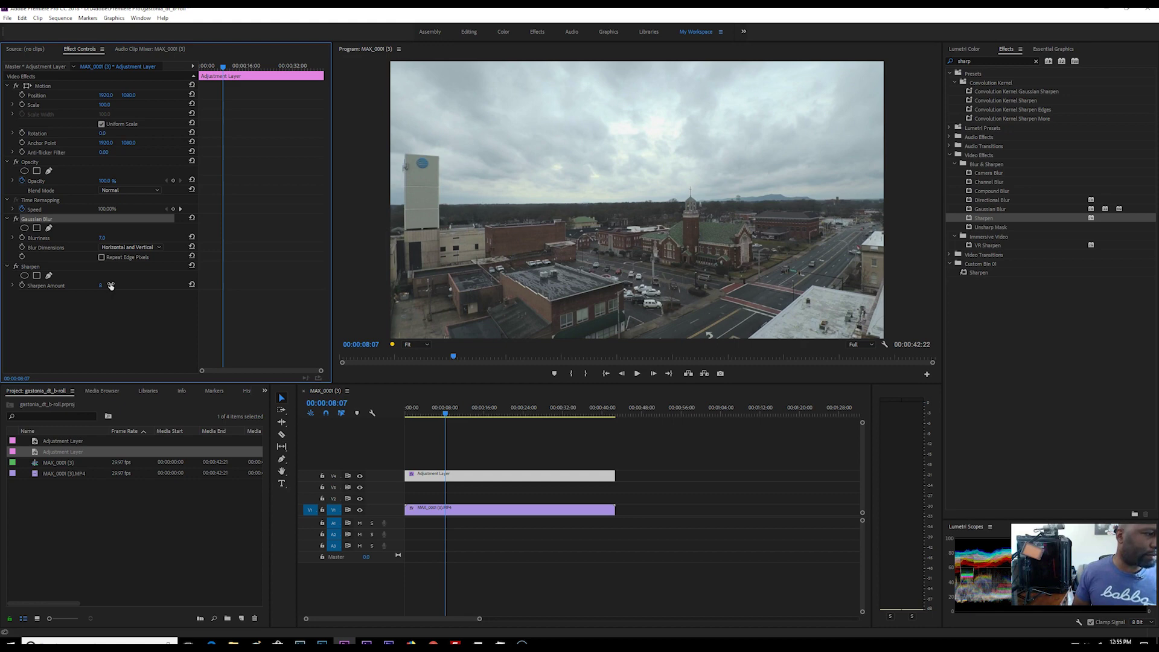
{"action": "key", "text": "space"}
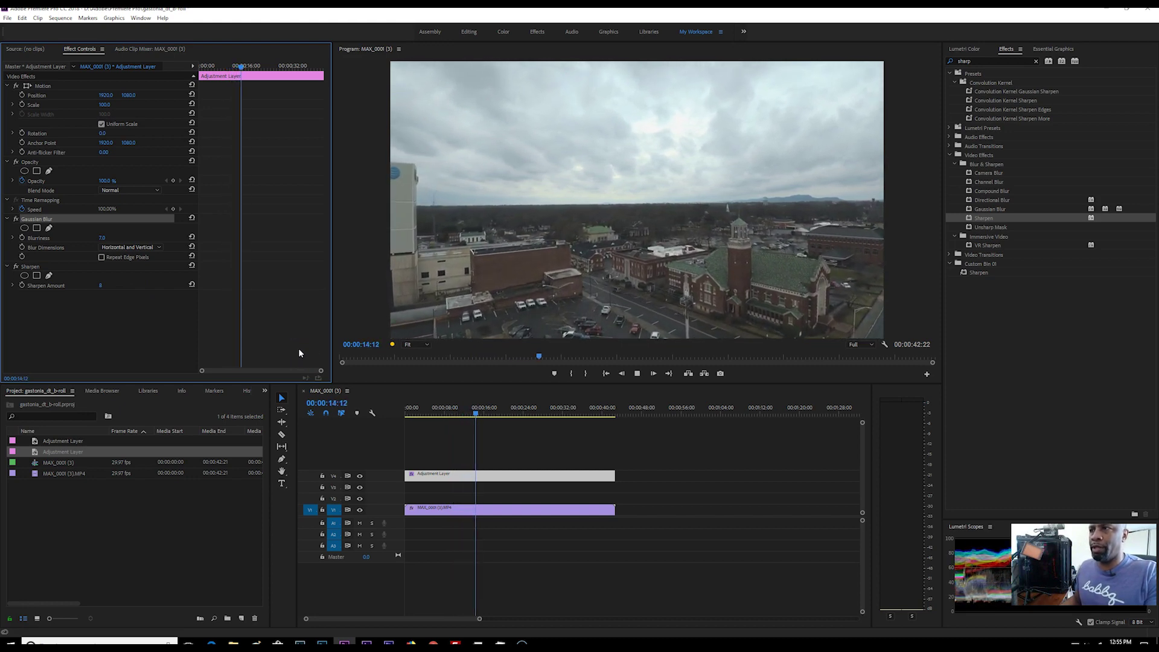
{"action": "key", "text": "space"}
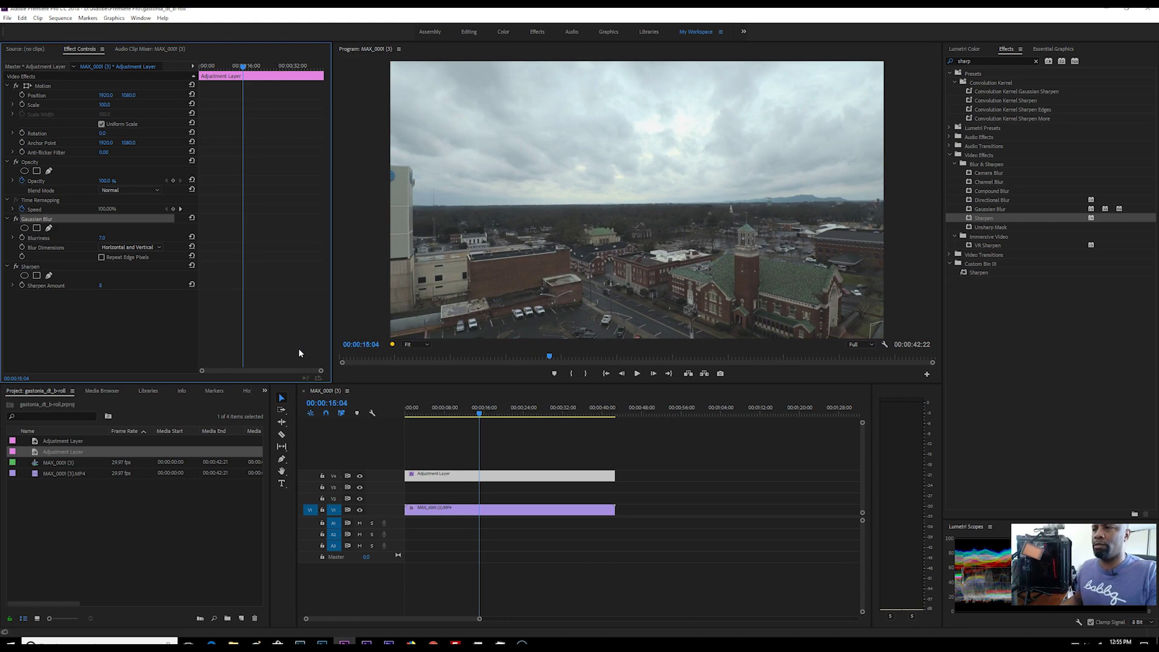
{"action": "left_click", "coordinate": [299, 350]}
{"action": "left_click_drag", "start_coordinate": [479, 416], "coordinate": [396, 409]}
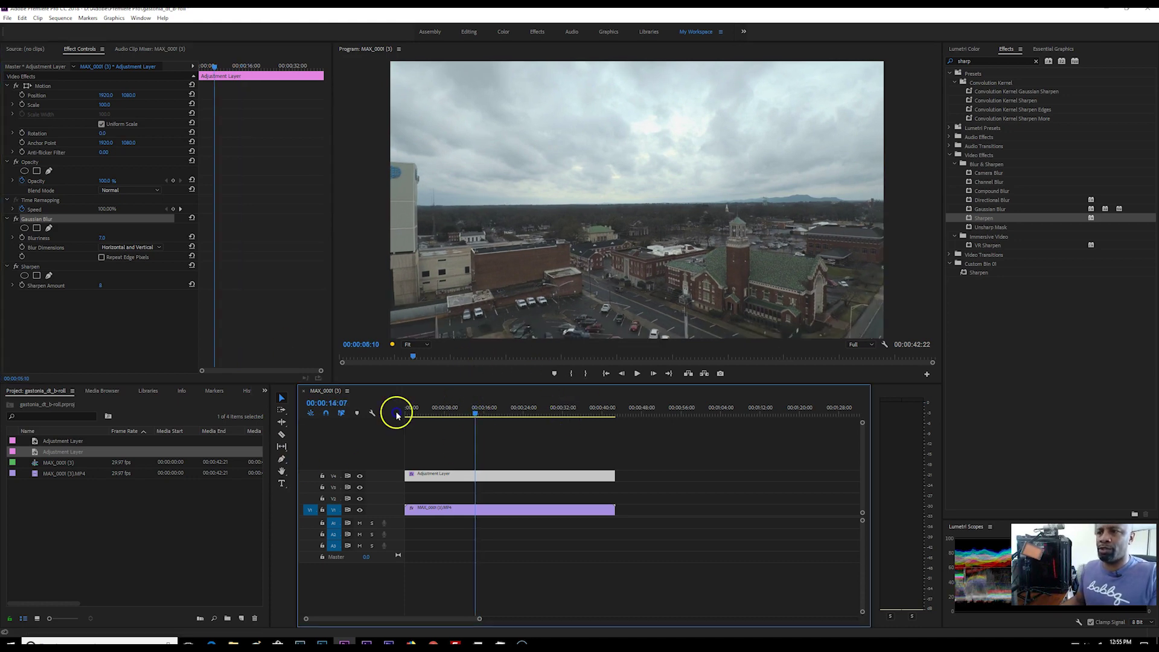
Render the sequence preview with Sequence > Render In to Out.
{"action": "left_click", "coordinate": [60, 19]}
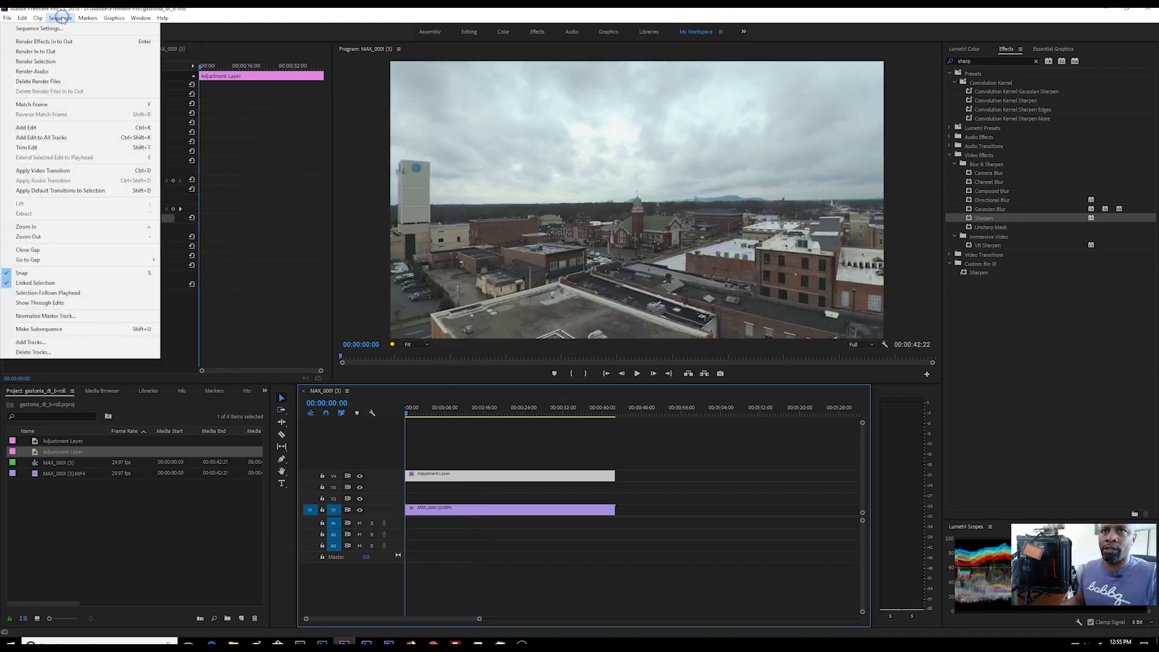
{"action": "left_click", "coordinate": [30, 46]}
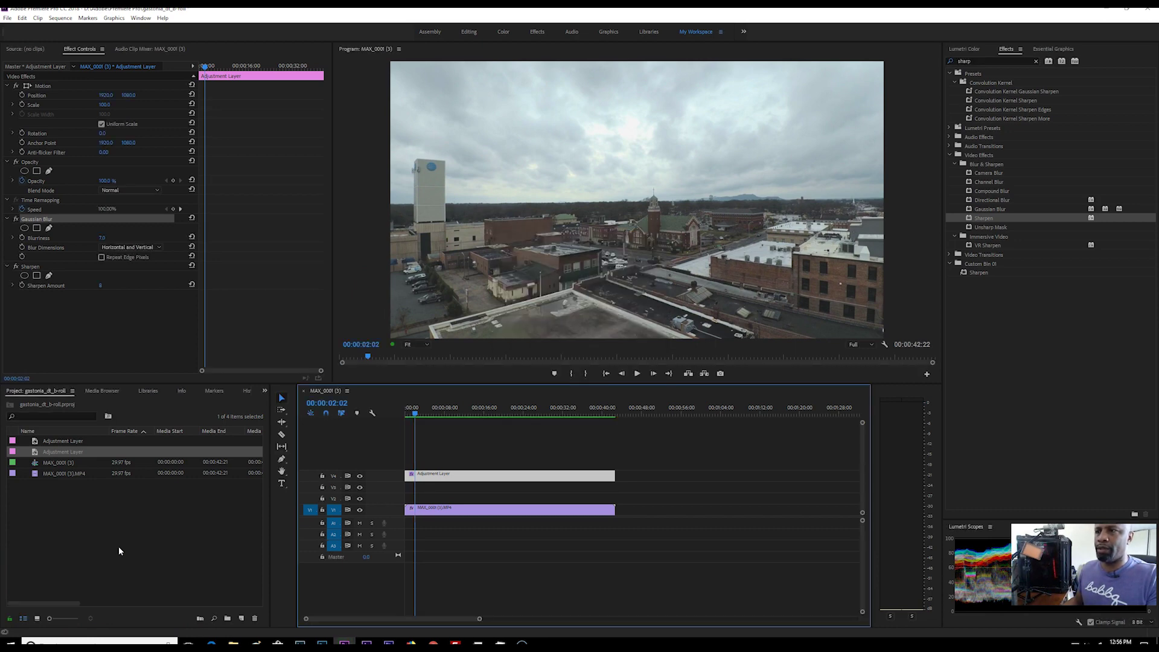
Review the rendered footage, then set the Sharpen Amount to 10.
{"action": "key", "text": "space"}
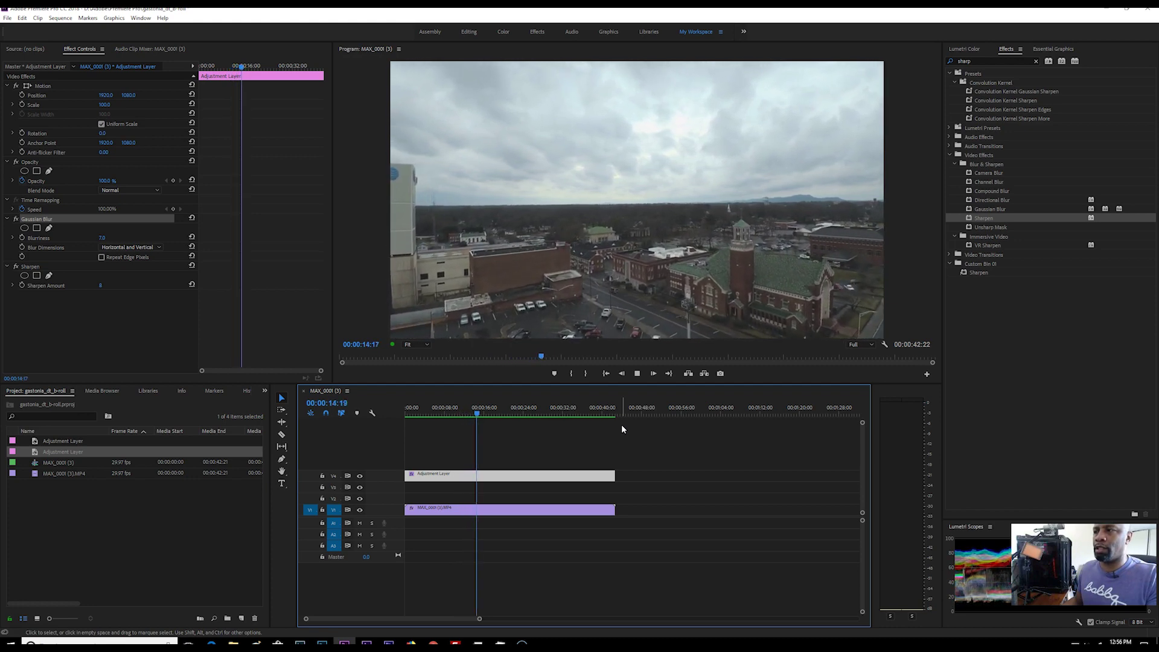
{"action": "key", "text": "space"}
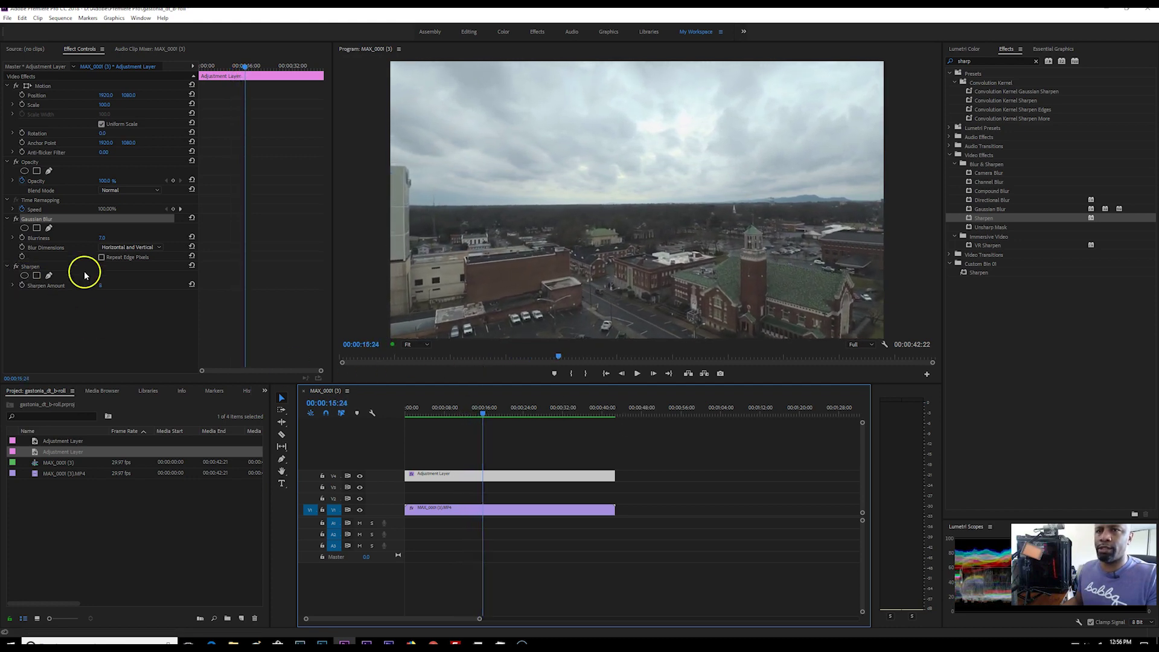
{"action": "left_click", "coordinate": [104, 284]}
{"action": "type", "text": "10"}
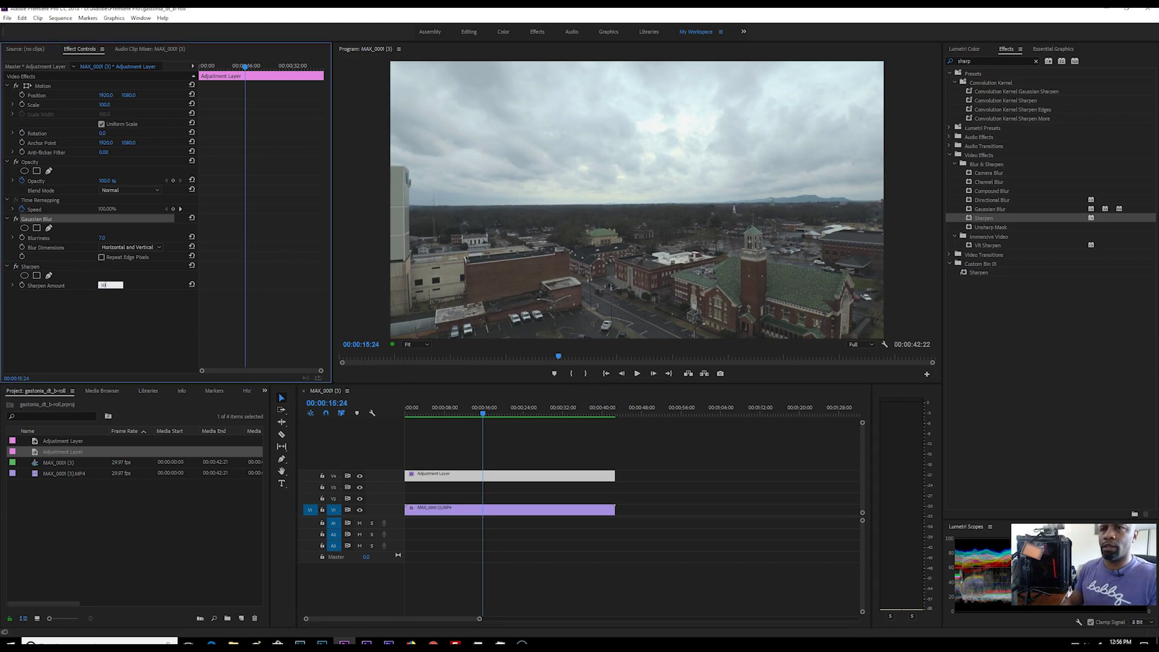
{"action": "key", "text": "Return"}
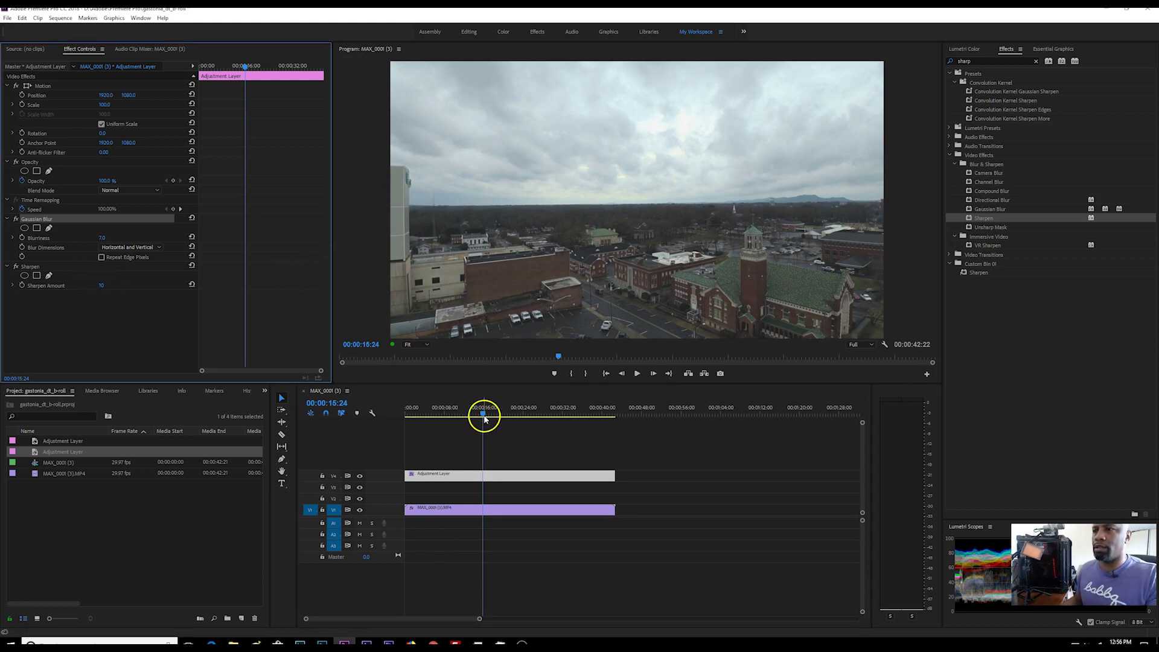
{"action": "left_click", "coordinate": [436, 409]}
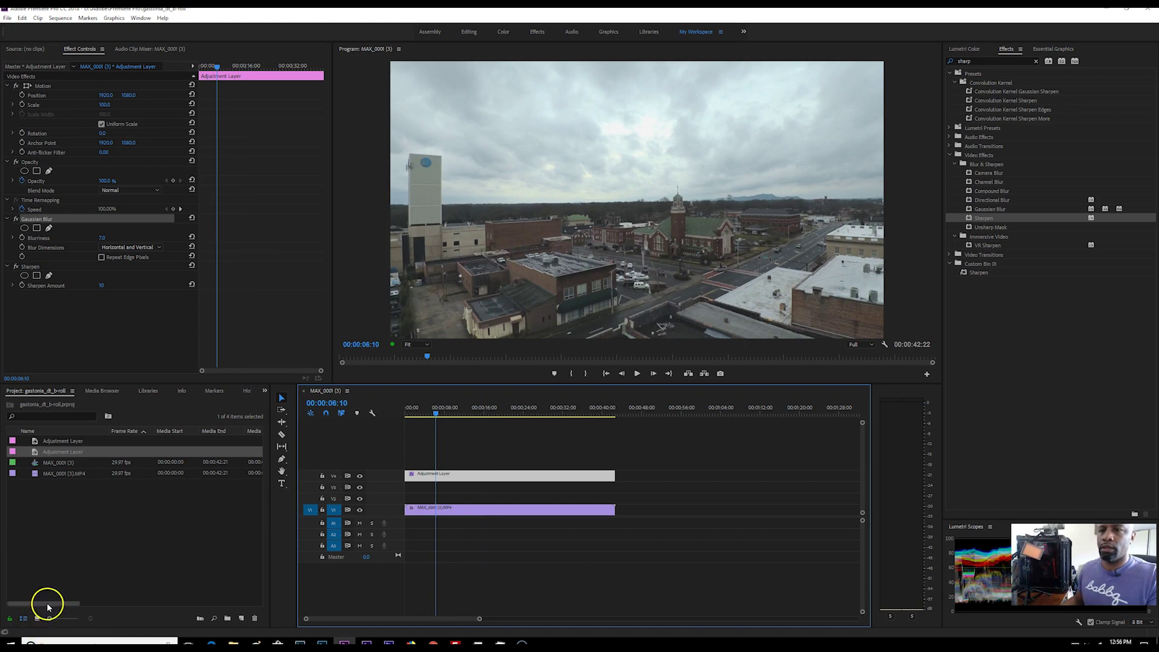
Re-render the whole sequence In to Out with the new sharpening.
{"action": "left_click", "coordinate": [62, 19]}
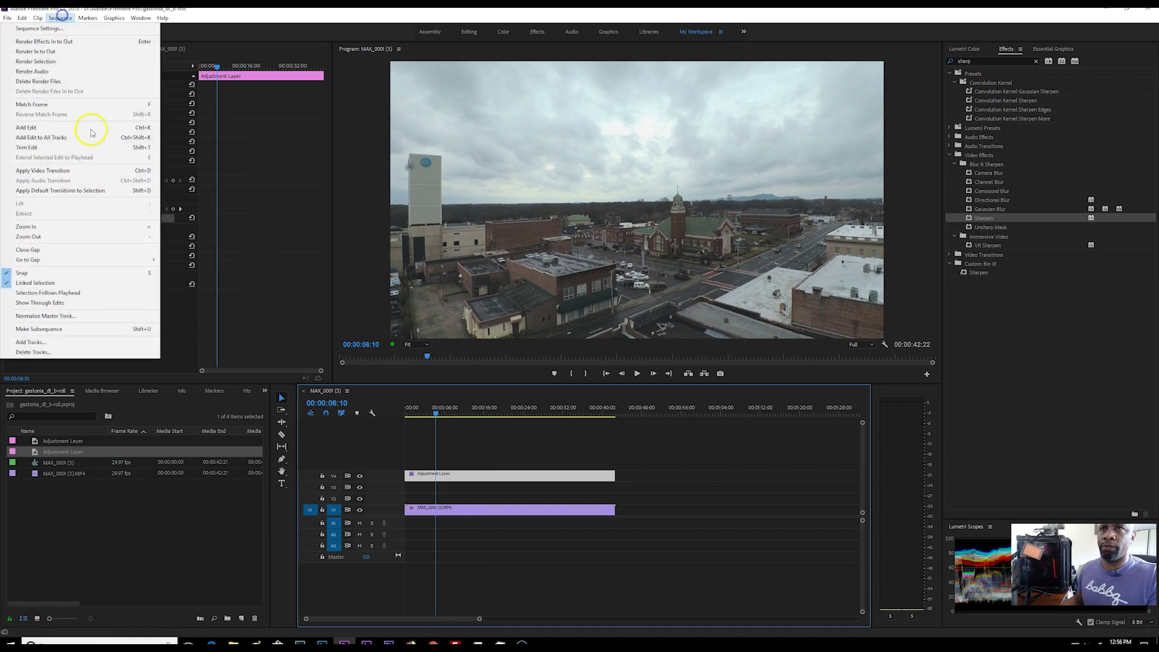
{"action": "left_click", "coordinate": [39, 53]}
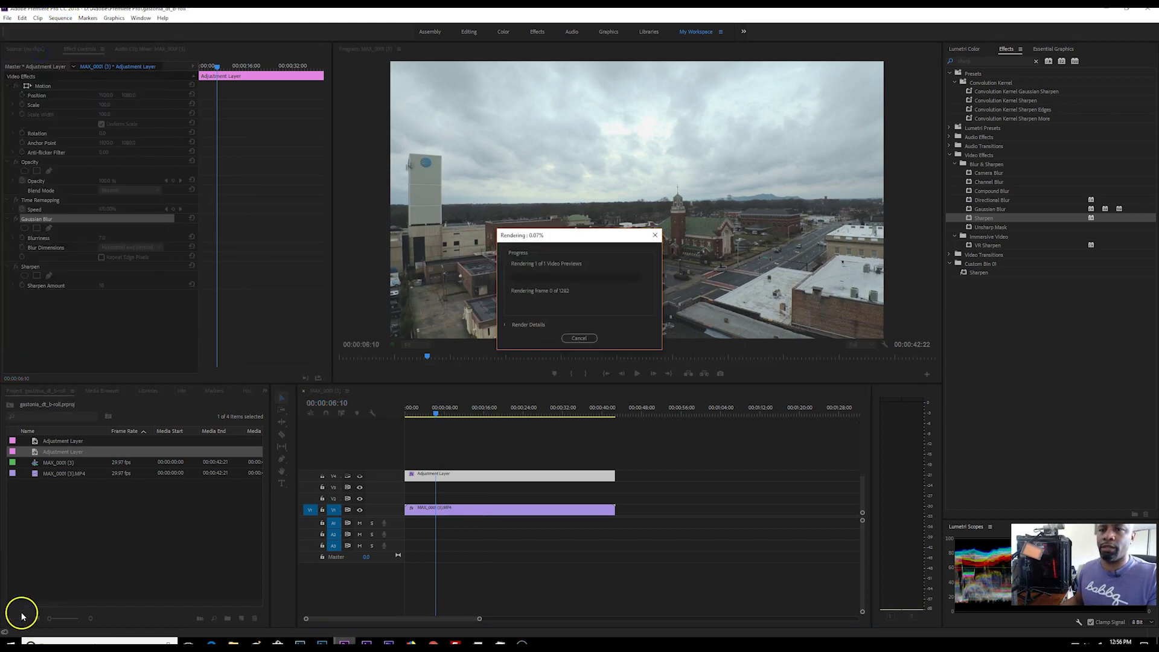